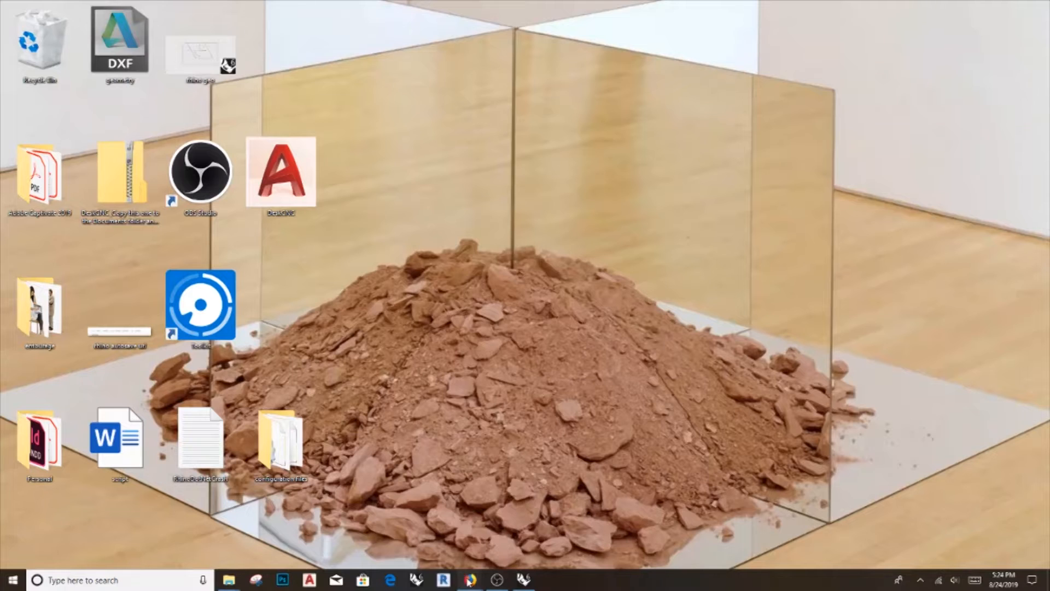
View the DeskCNC download page in the browser and minimize the window
left_click(479, 537)
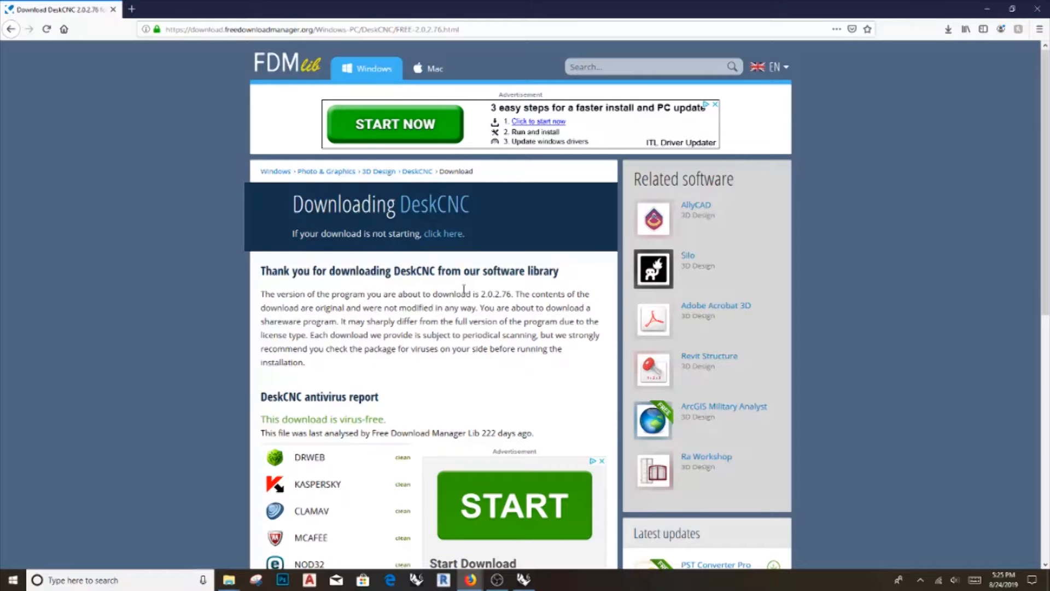
left_click(993, 8)
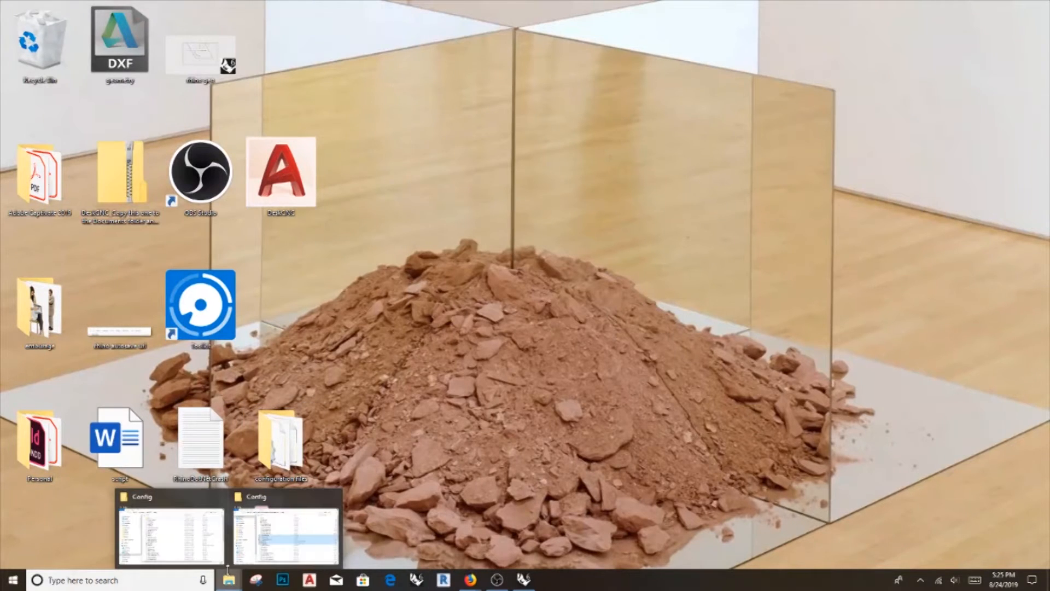
Open the Config folder inside the DeskCNC folder under Documents in File Explorer
left_click(191, 509)
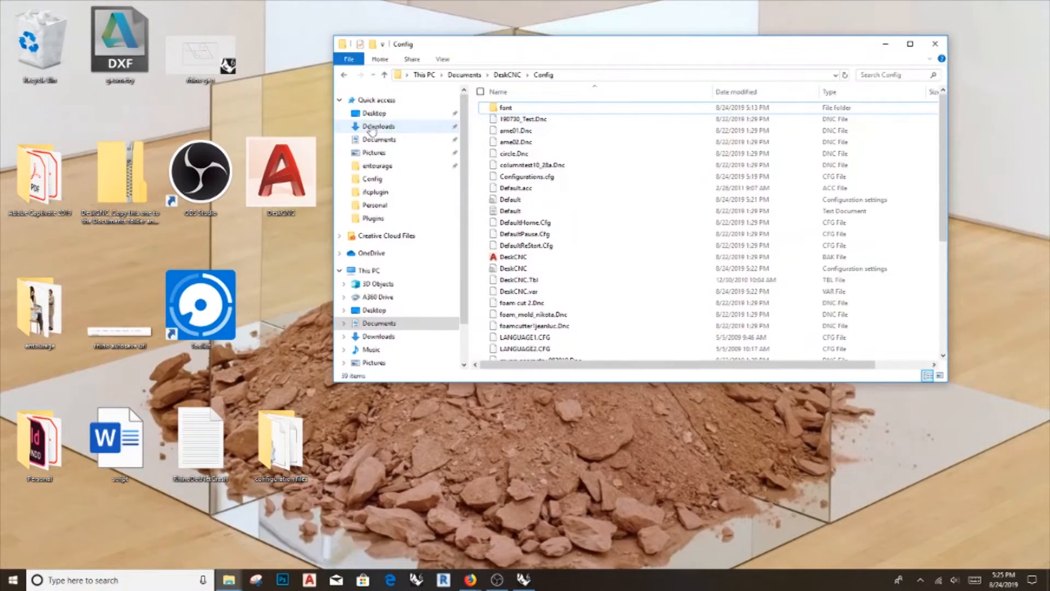
left_click(386, 273)
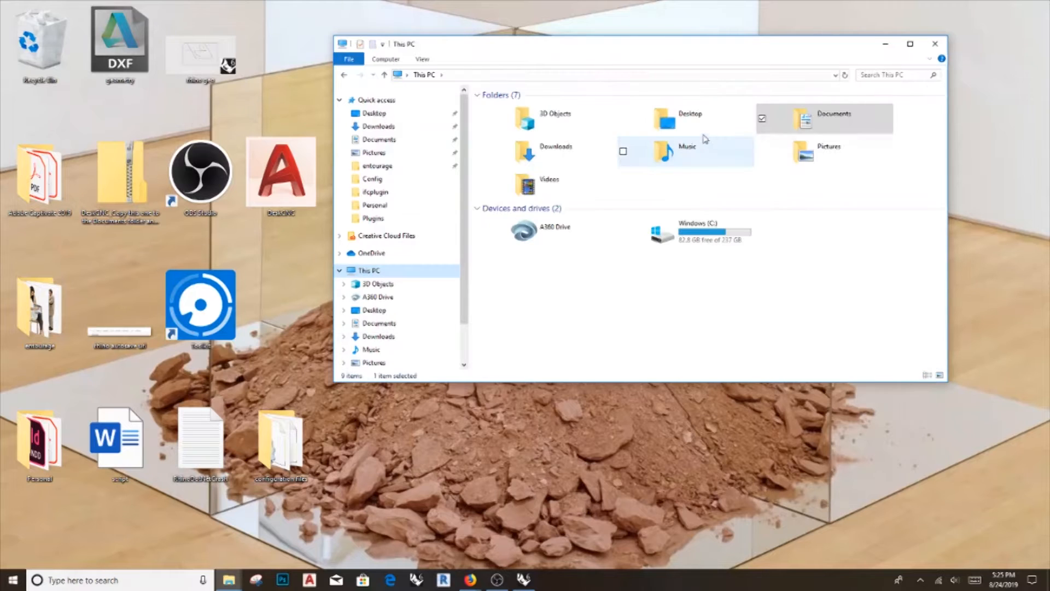
double_click(835, 125)
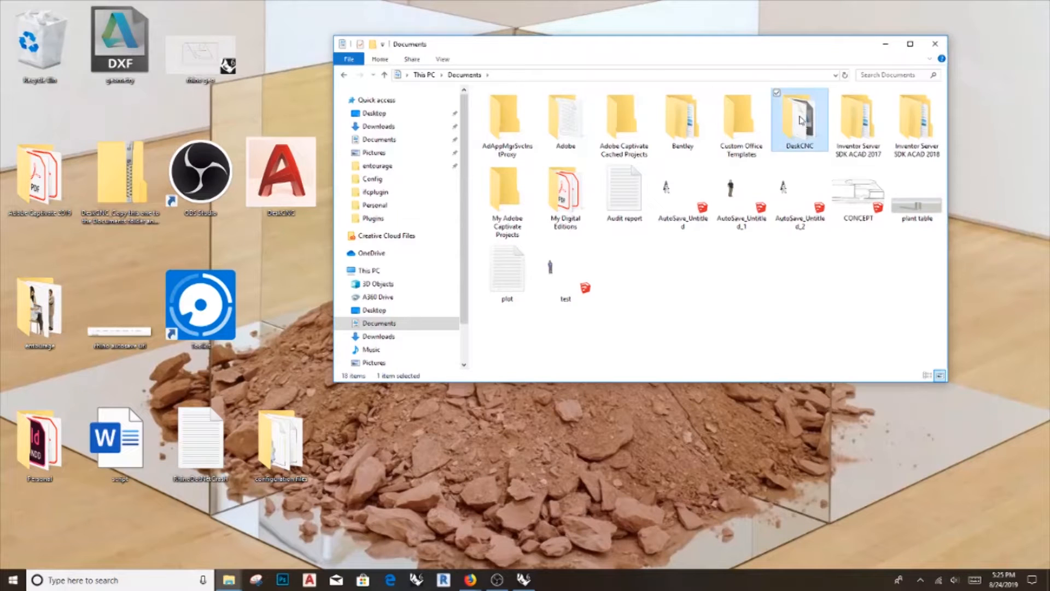
double_click(804, 121)
left_click_drag(658, 44, 733, 28)
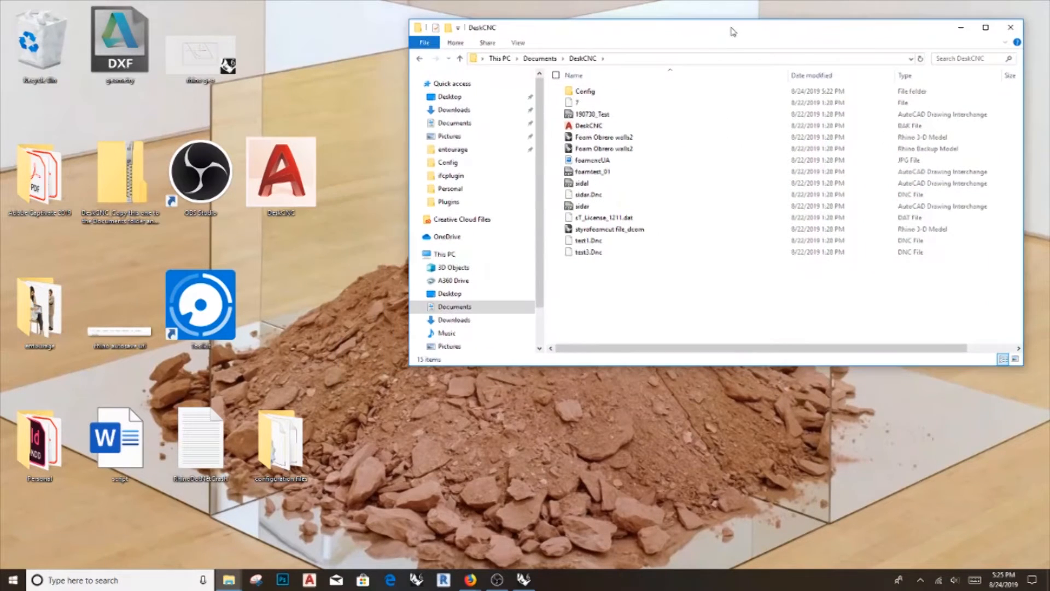
double_click(613, 97)
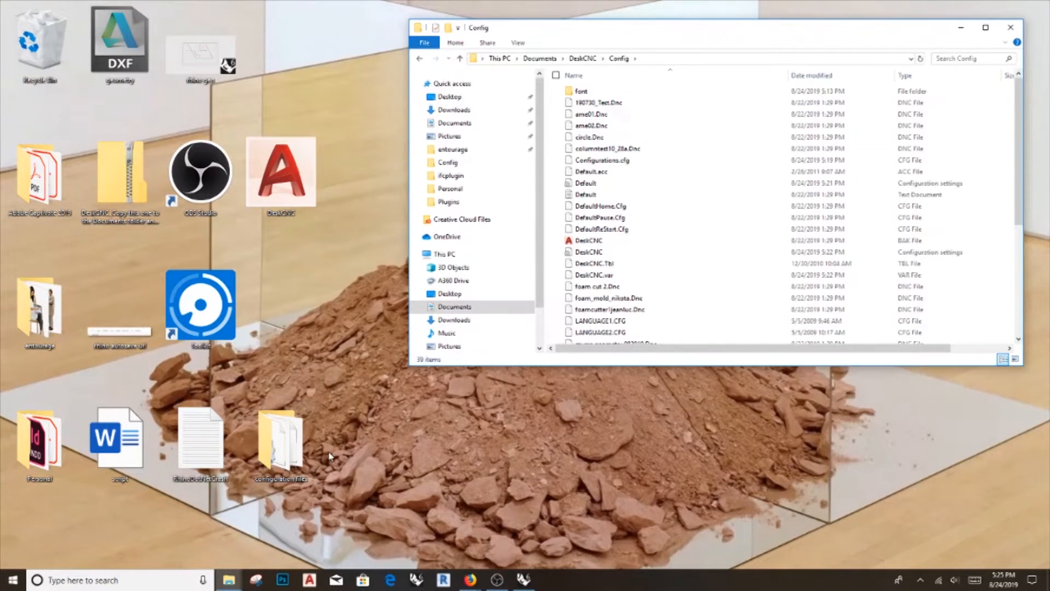
Move all files from the desktop's configuration files folder into DeskCNC's Config folder, replacing the existing ones, and close both folder windows
double_click(294, 461)
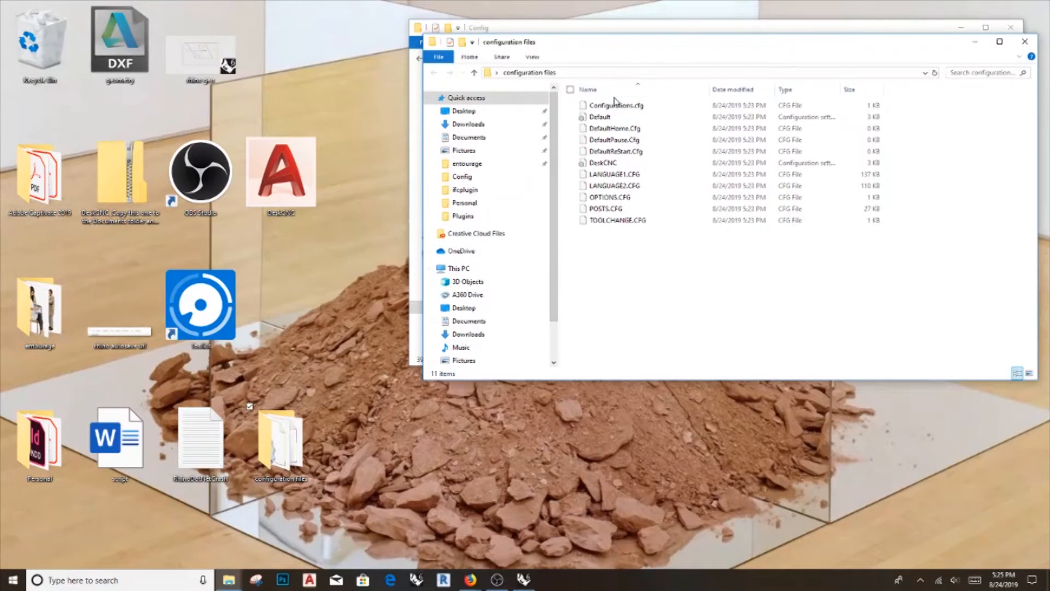
left_click(617, 107)
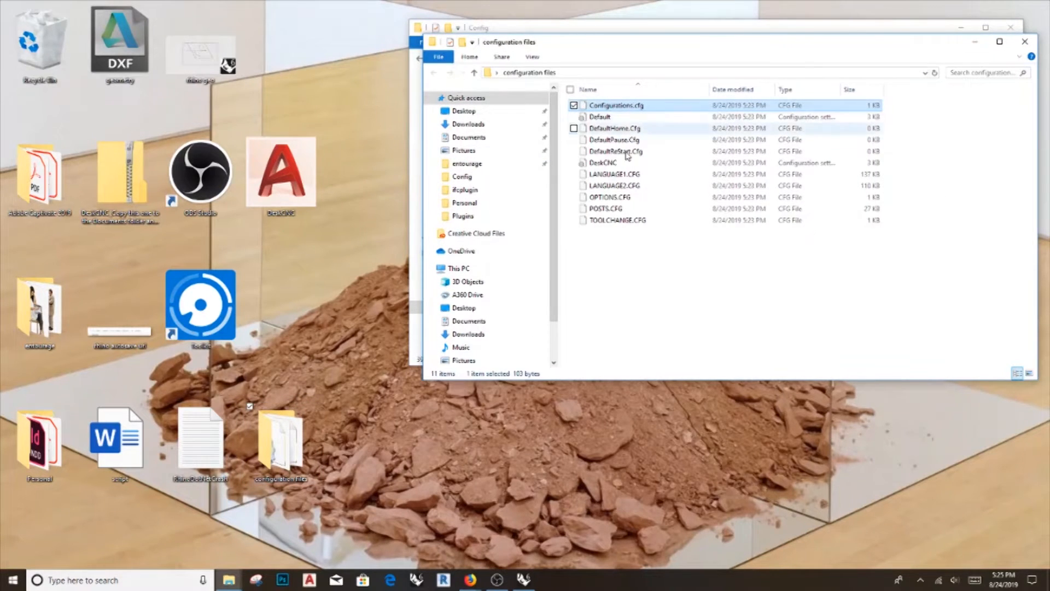
left_click(635, 221, "shift")
left_click_drag(646, 44, 620, 383)
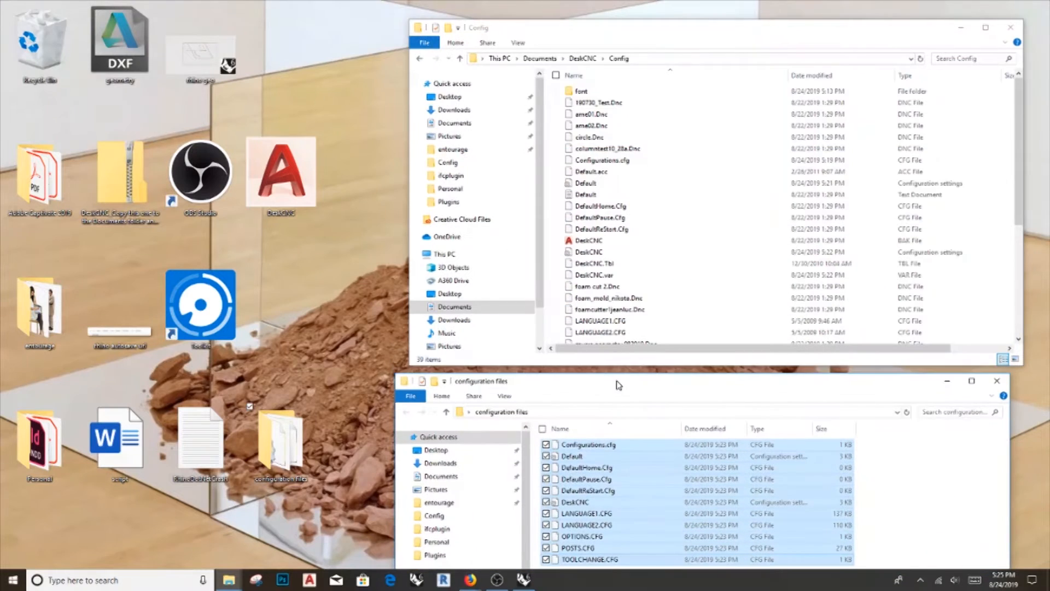
left_click_drag(596, 494, 721, 233)
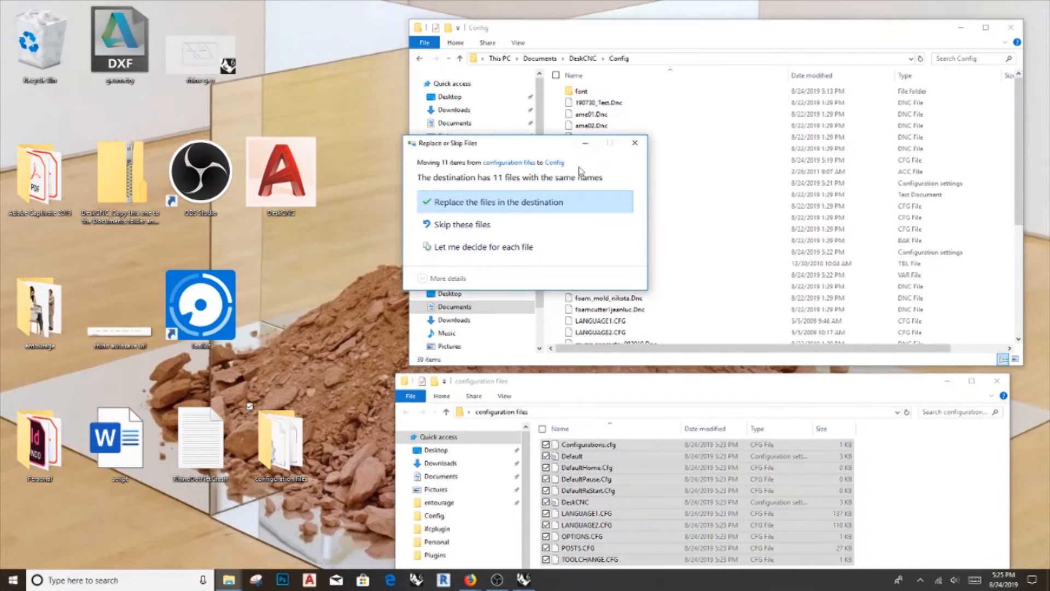
left_click(520, 203)
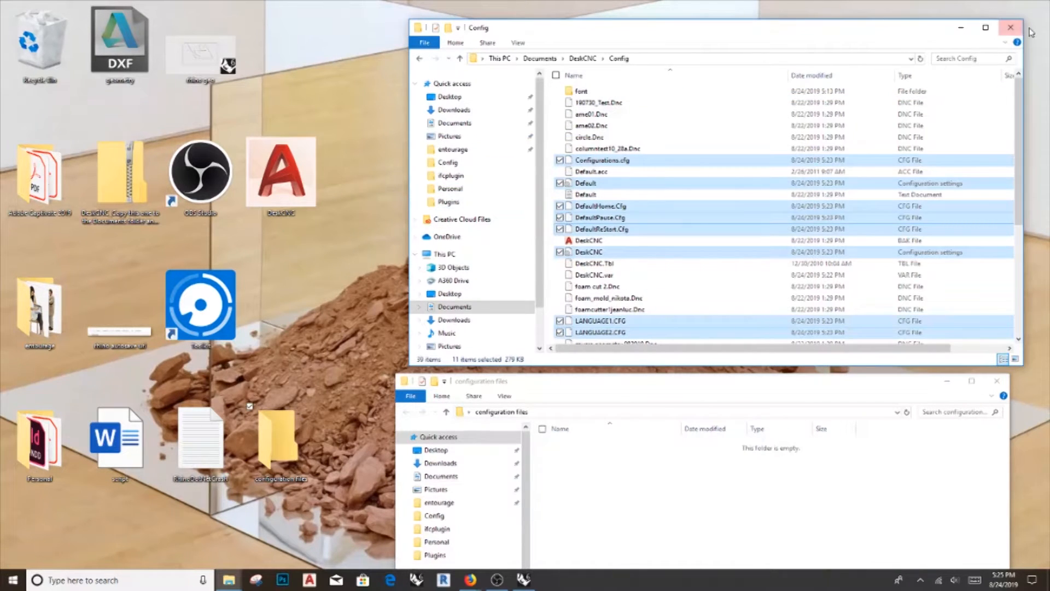
left_click(1012, 27)
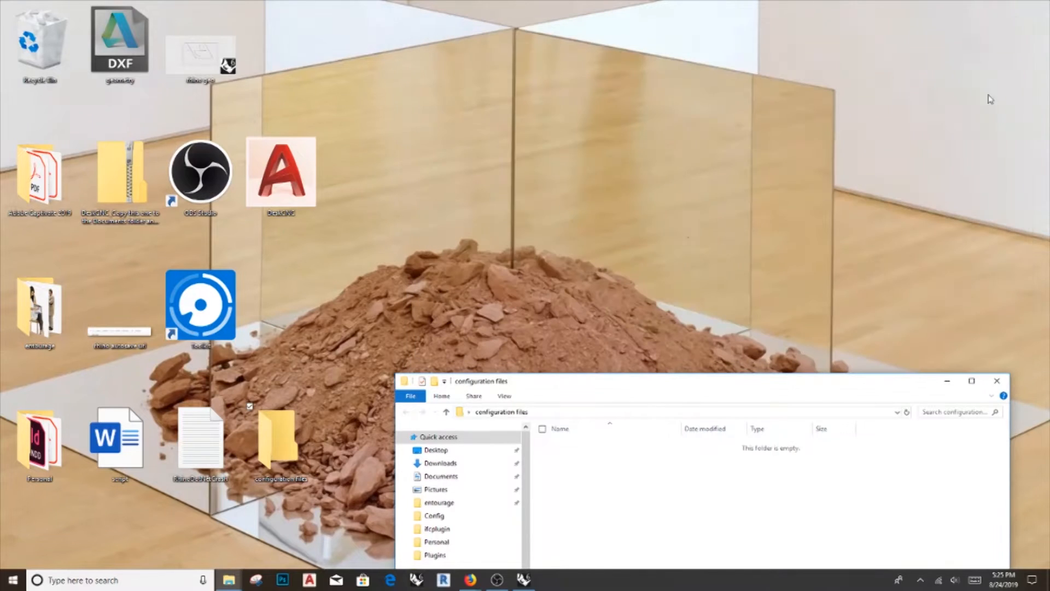
left_click(997, 381)
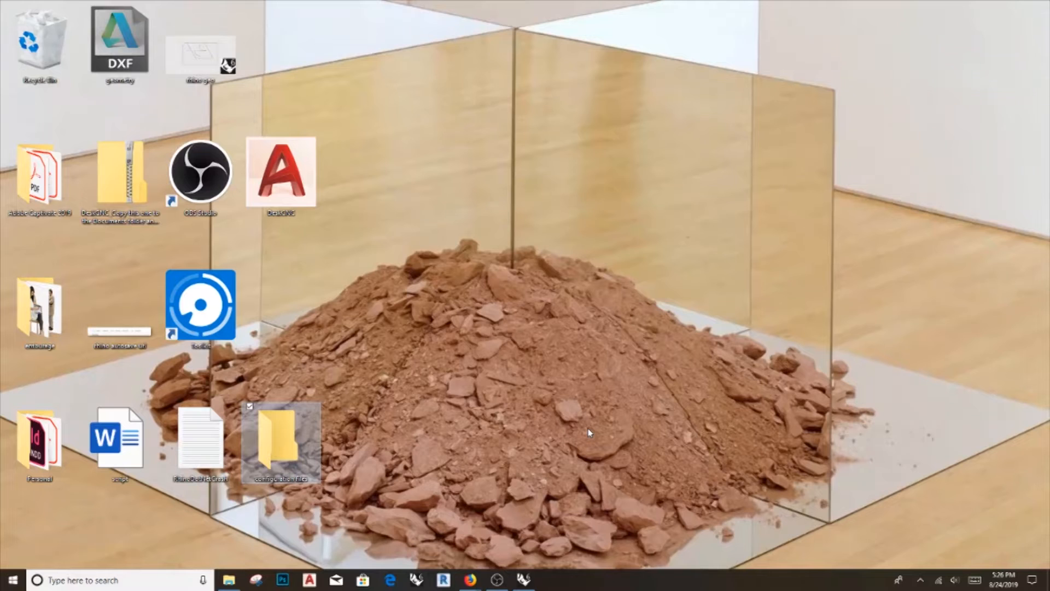
Switch to the rhino geo model in Rhino and check its model units in the document properties
left_click(528, 585)
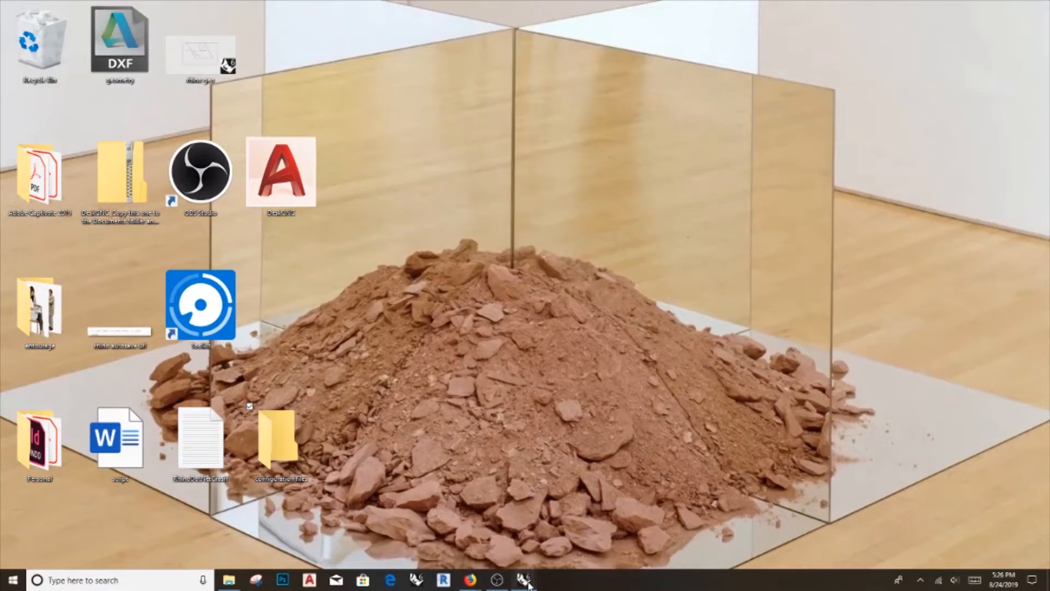
left_click(806, 335)
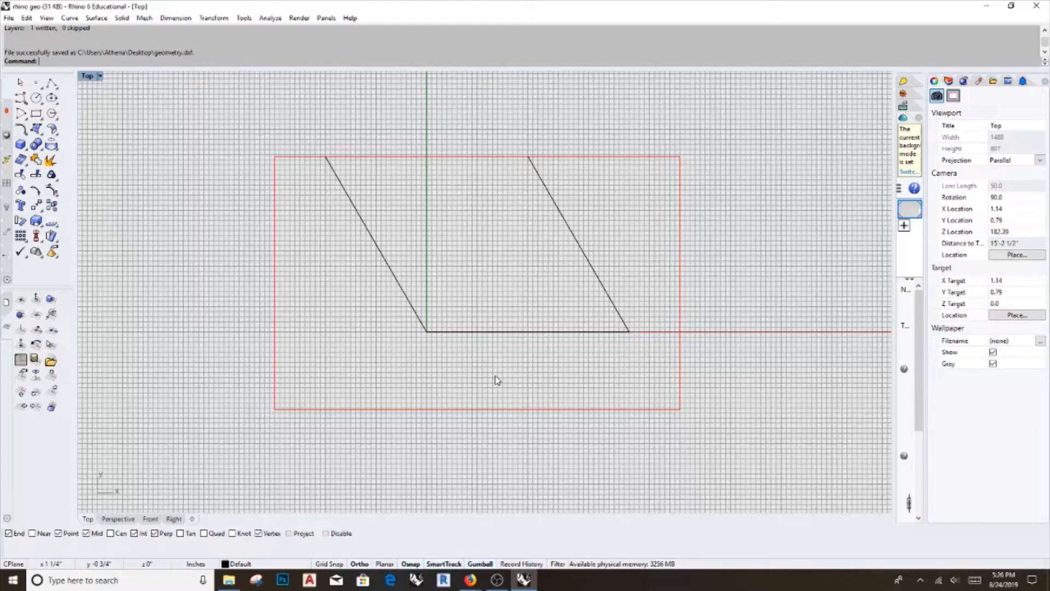
type("Un")
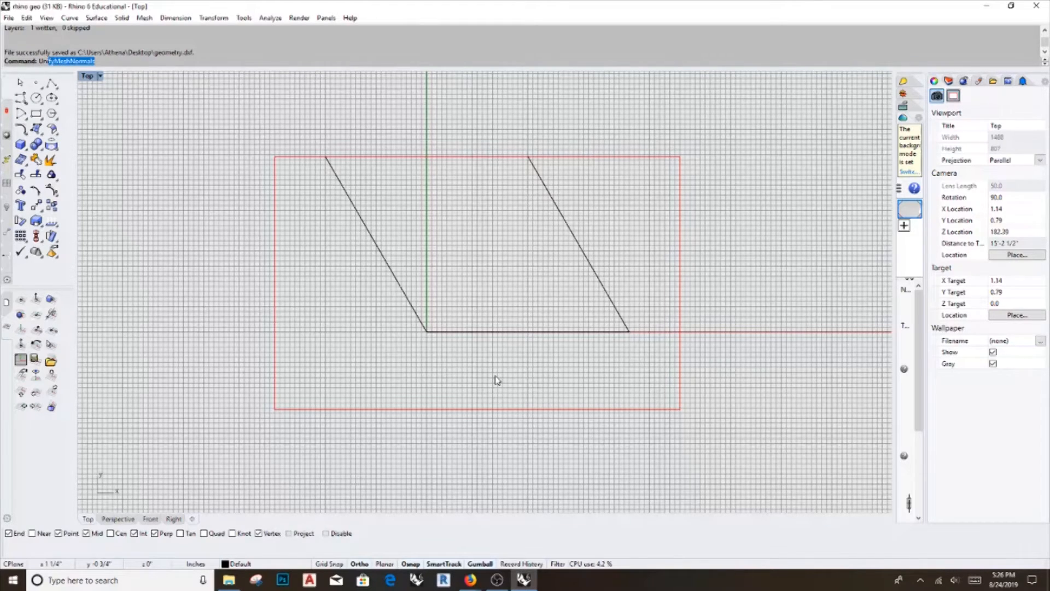
type("its")
key("Return")
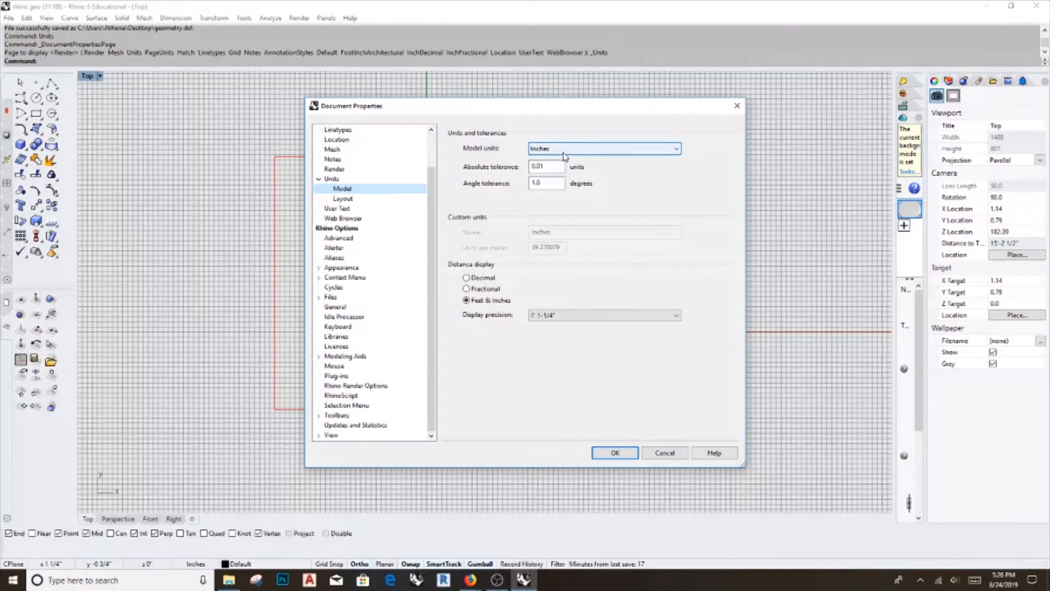
left_click(620, 457)
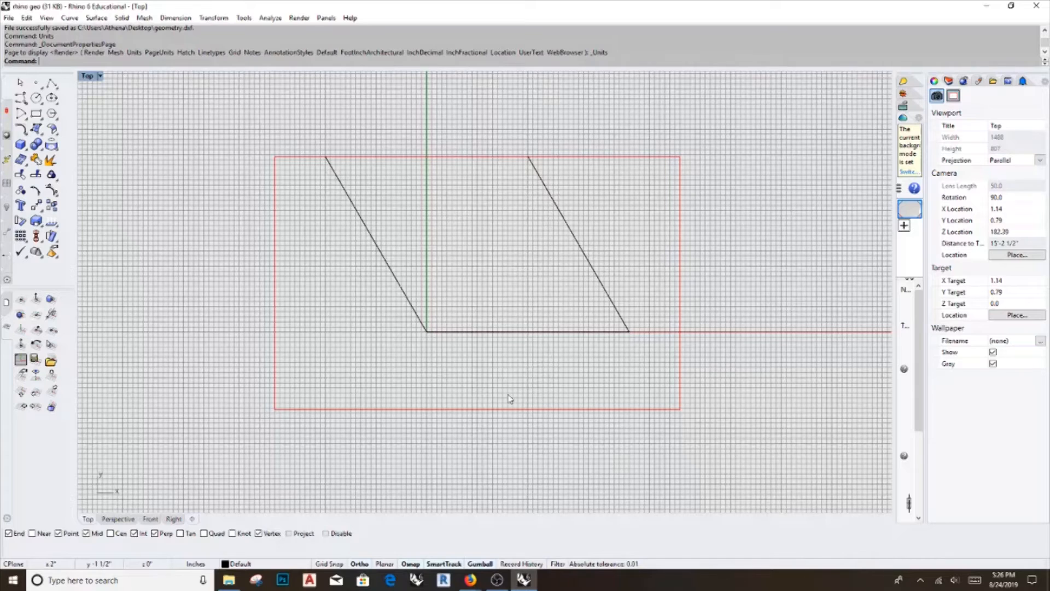
Export the selected parallelogram curve to the desktop as an AutoCAD Drawing Exchange (.dxf) file named test, using the Default export scheme
left_click(11, 19)
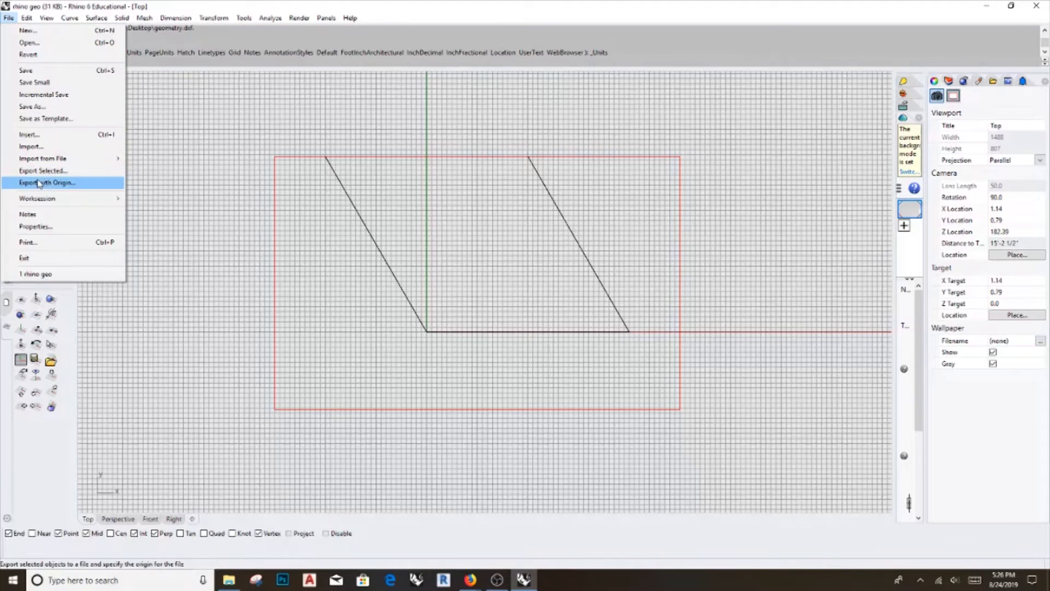
left_click(266, 208)
left_click(363, 223)
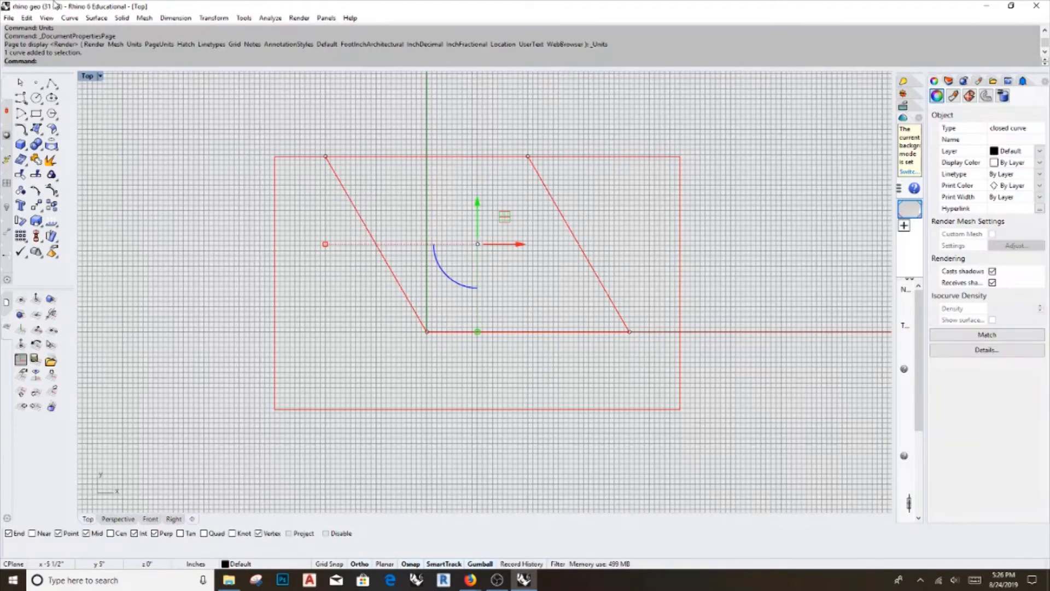
left_click(8, 18)
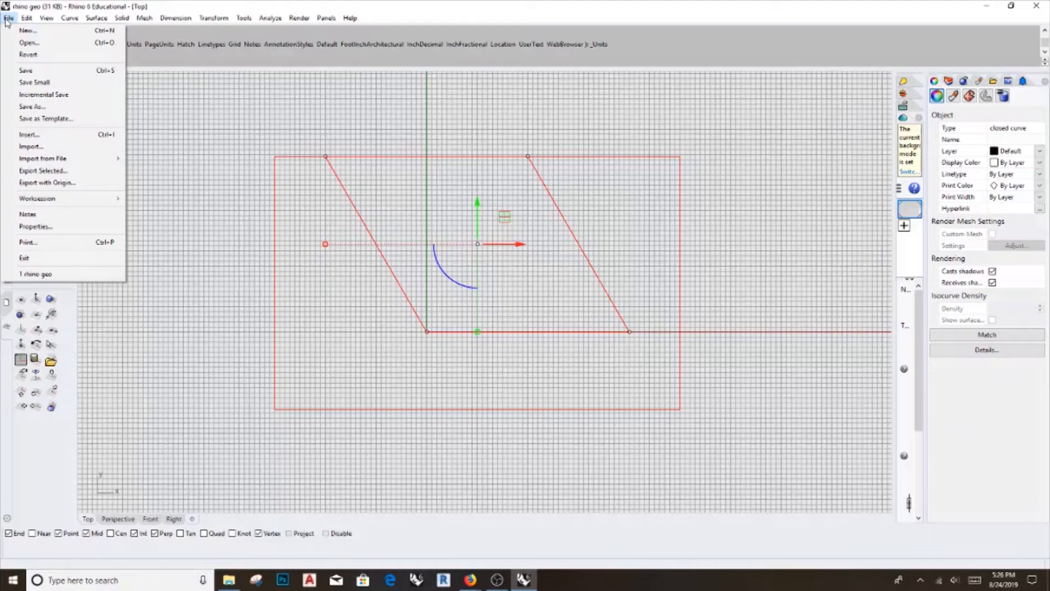
left_click(44, 171)
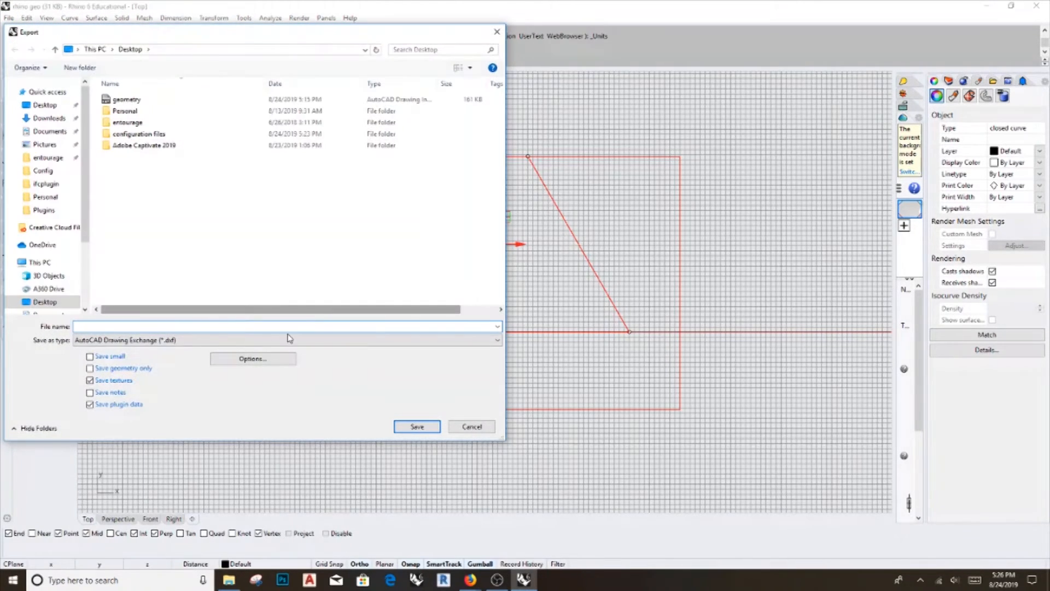
left_click(195, 342)
left_click(169, 92)
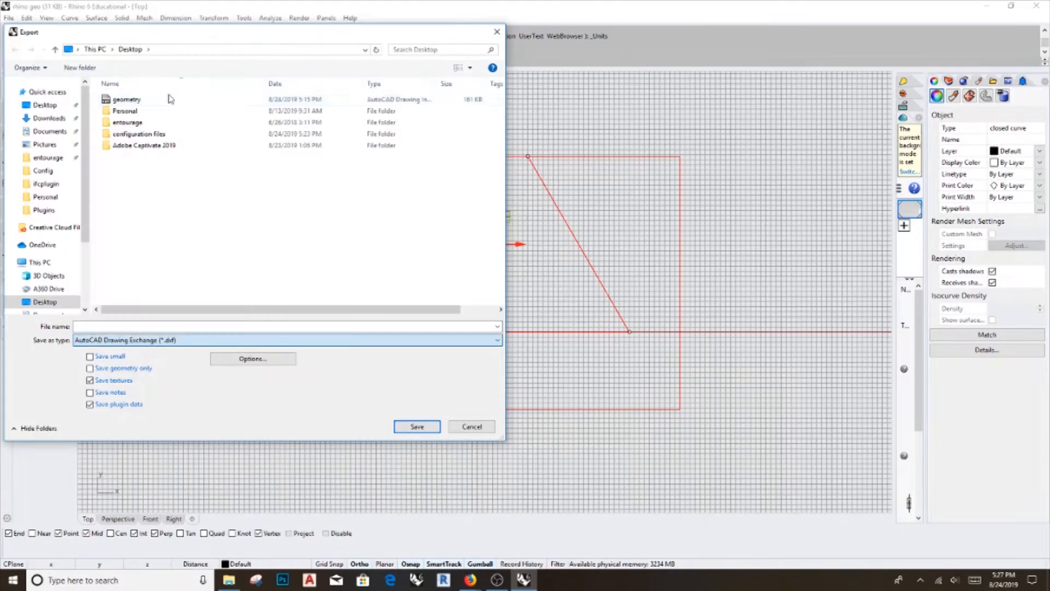
left_click(146, 324)
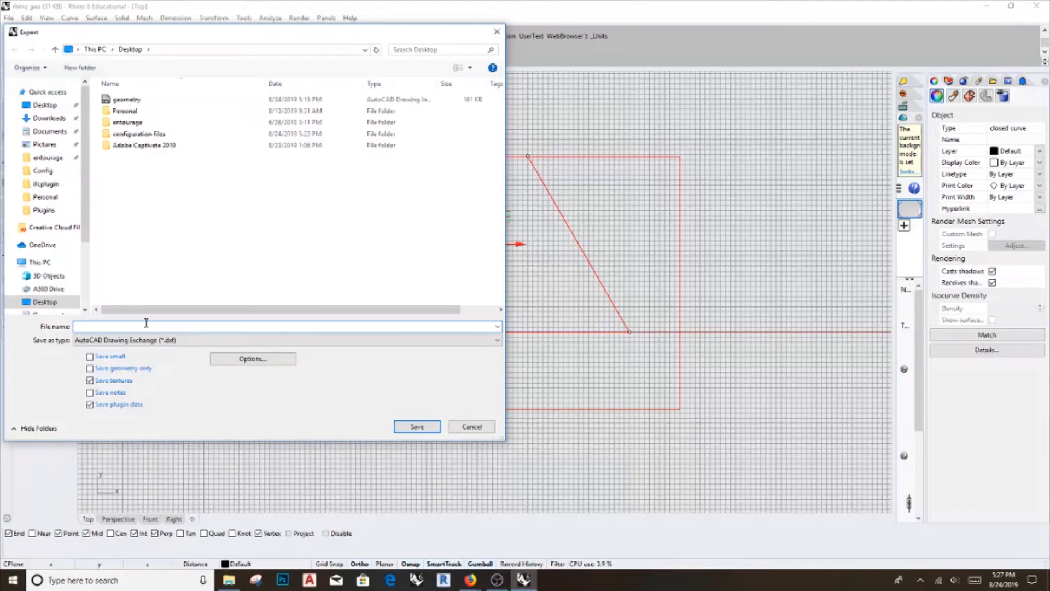
type("tec")
type("test")
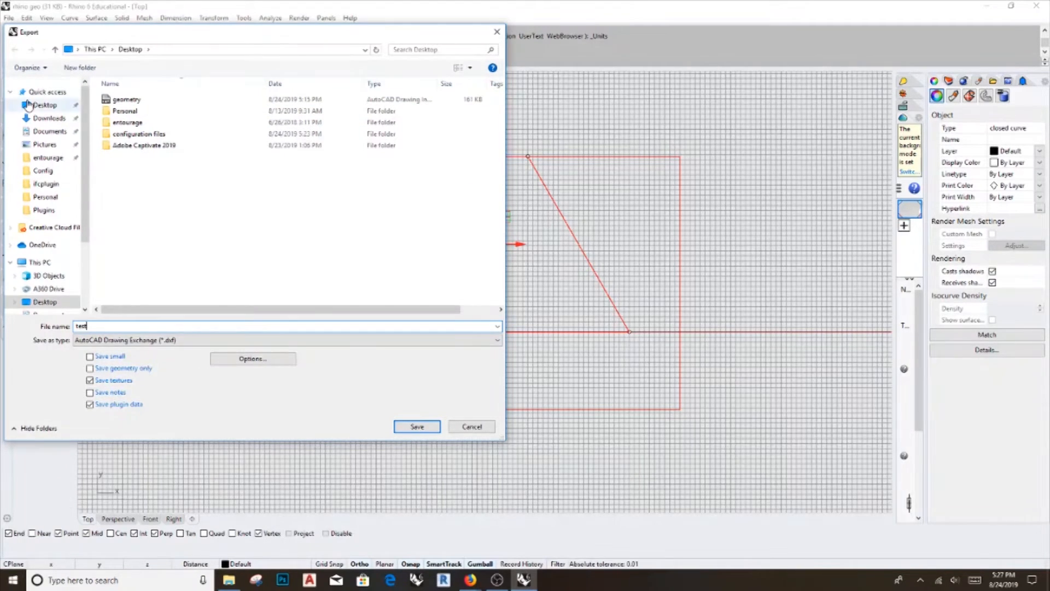
left_click(44, 302)
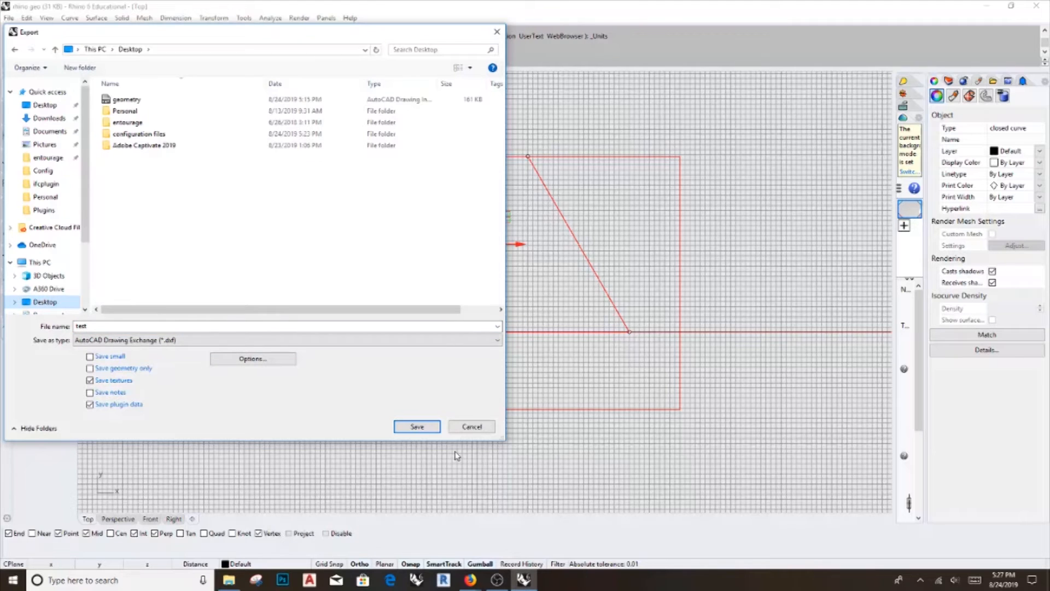
left_click(427, 427)
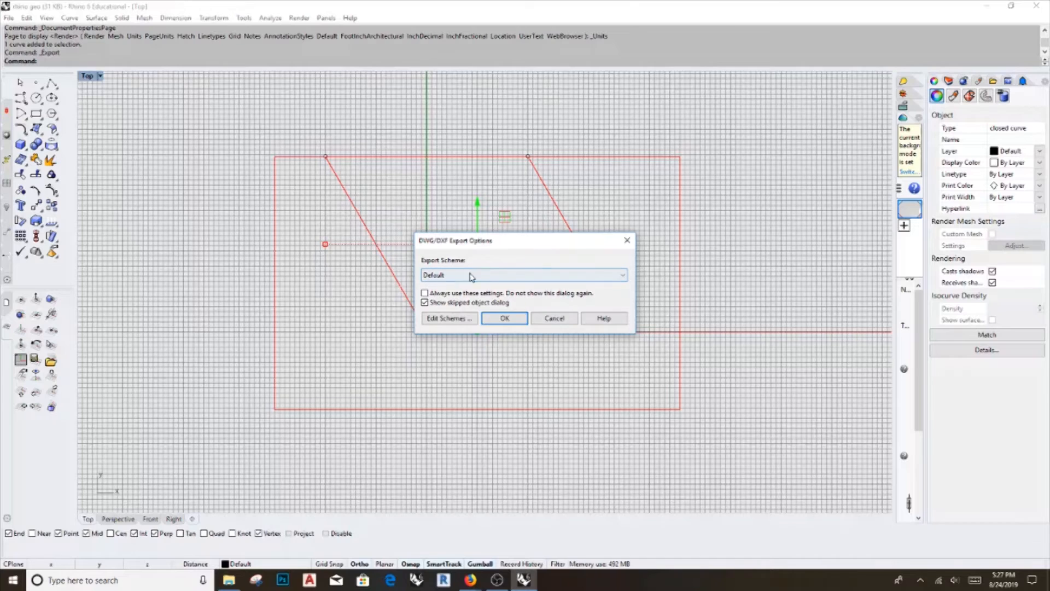
left_click(508, 320)
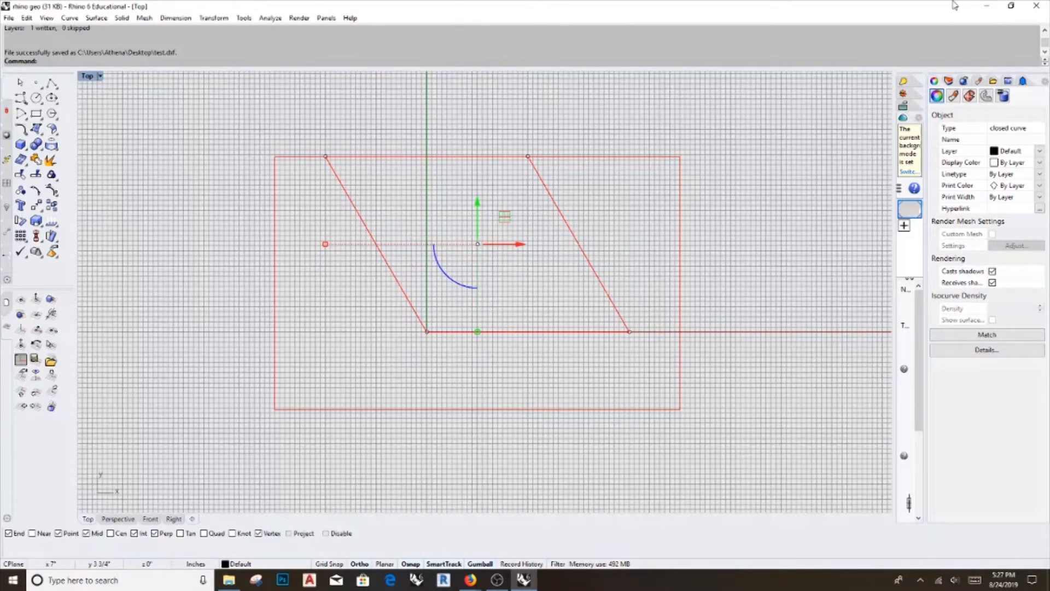
Minimize Rhino, search the computer for DeskCNC and launch it
left_click(986, 6)
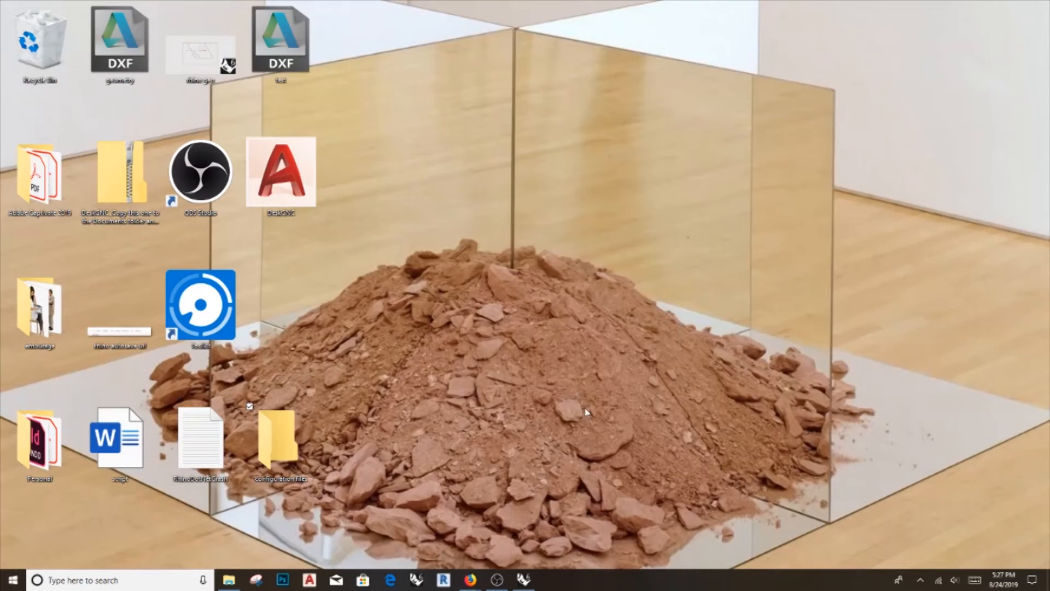
left_click(86, 581)
type("deskc")
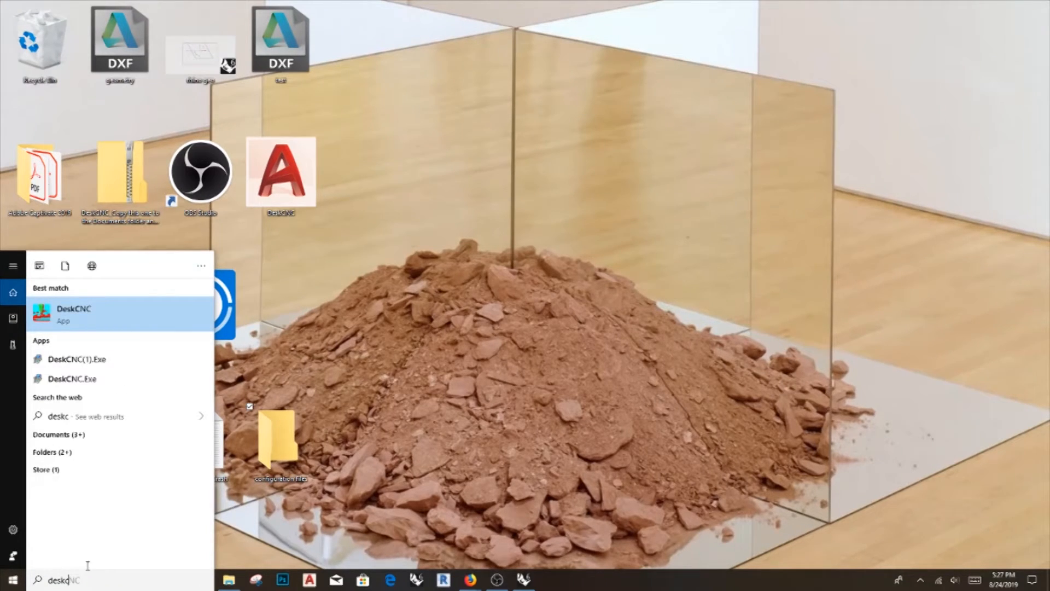
left_click(78, 313)
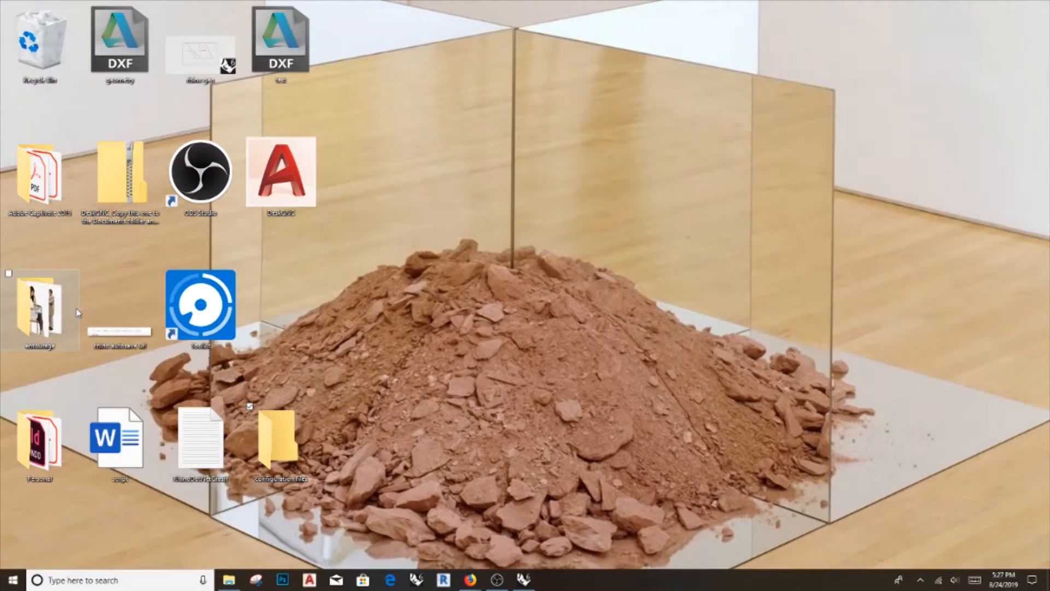
left_click(471, 303)
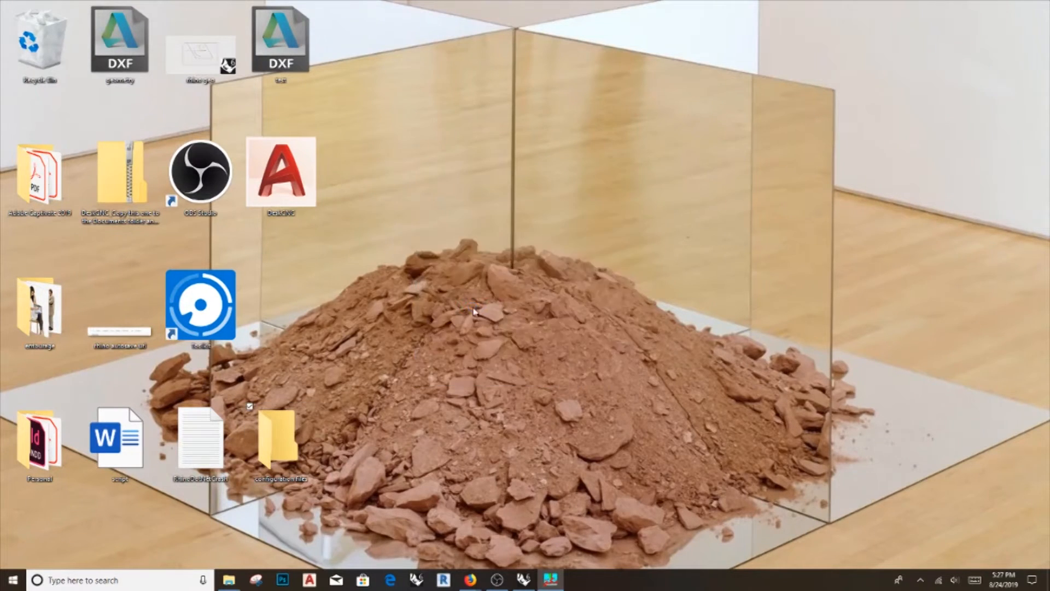
left_click(561, 326)
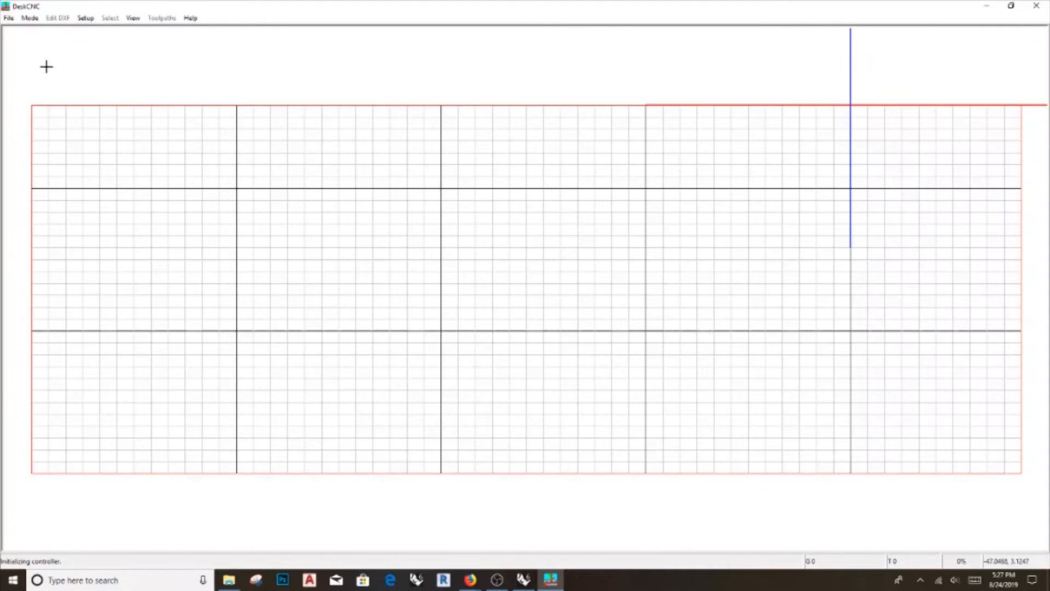
Open the test DXF from the desktop as the foam cutter's Top/Left/Larger DXF contour
left_click(9, 18)
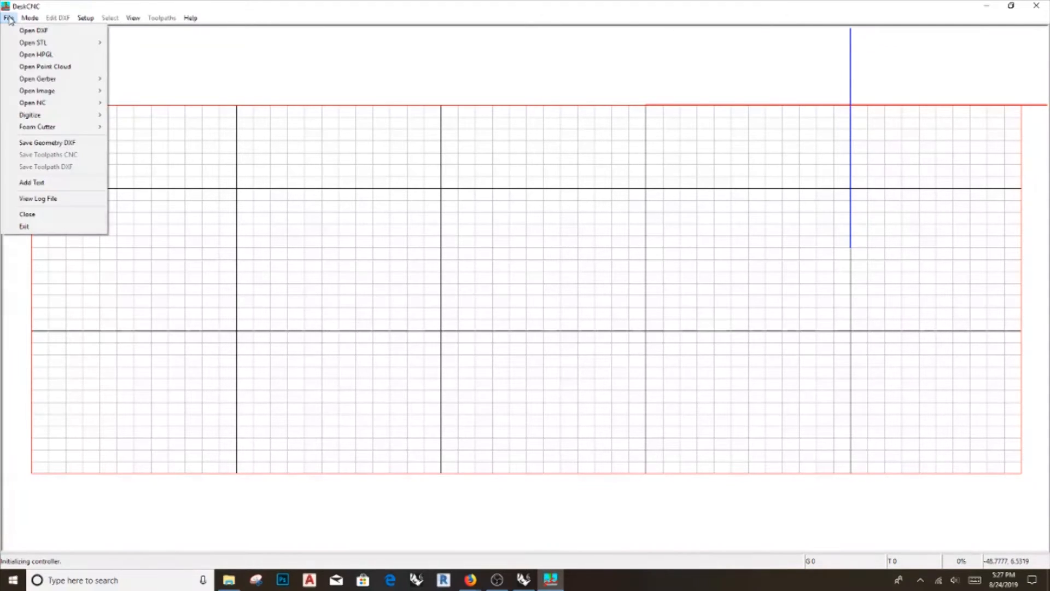
mouse_move(48, 130)
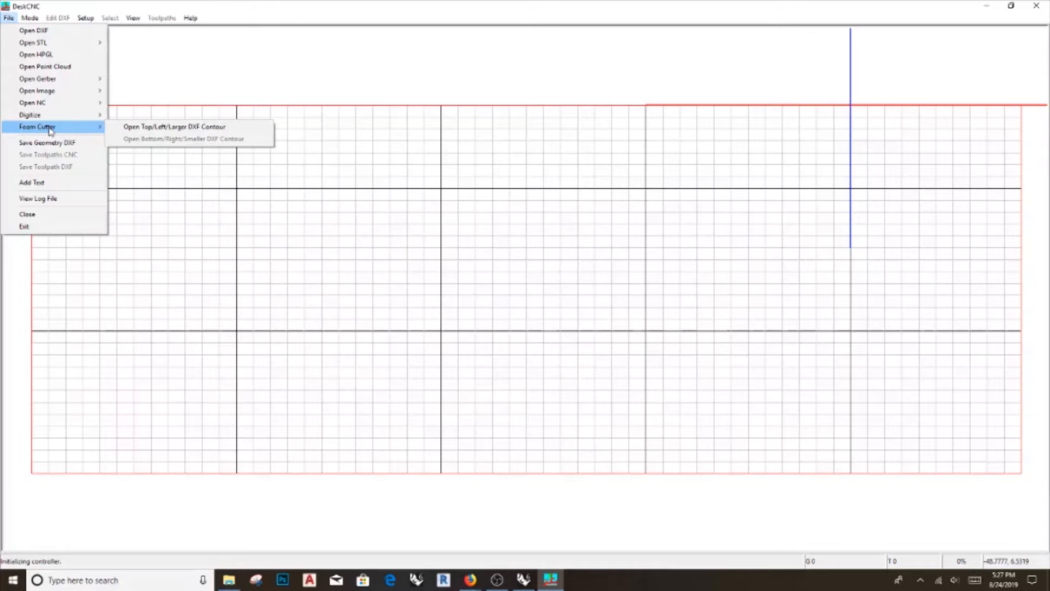
left_click(142, 127)
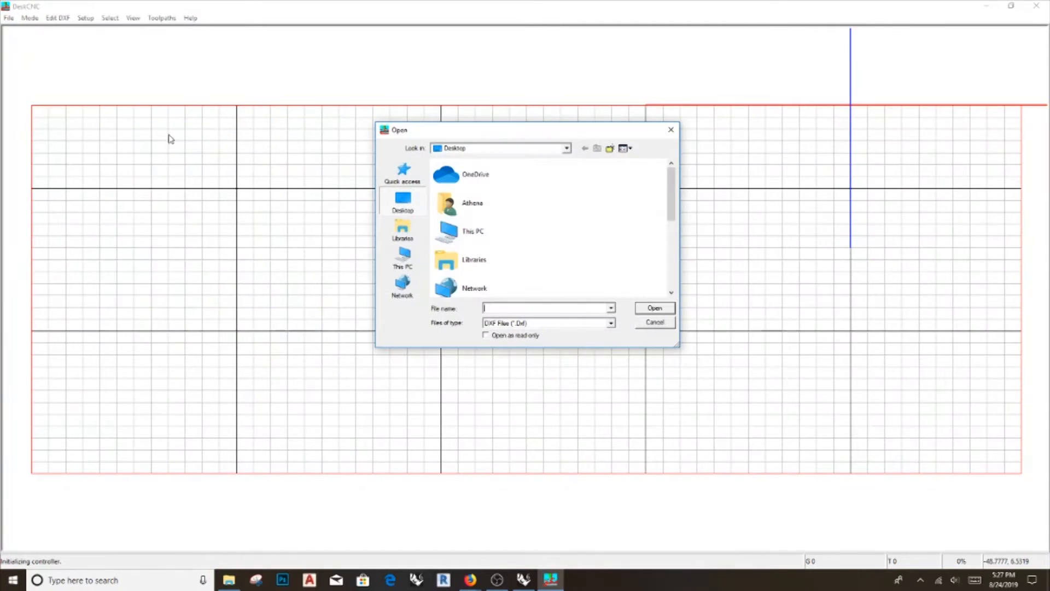
scroll(491, 254, "down", 3)
left_click(501, 282)
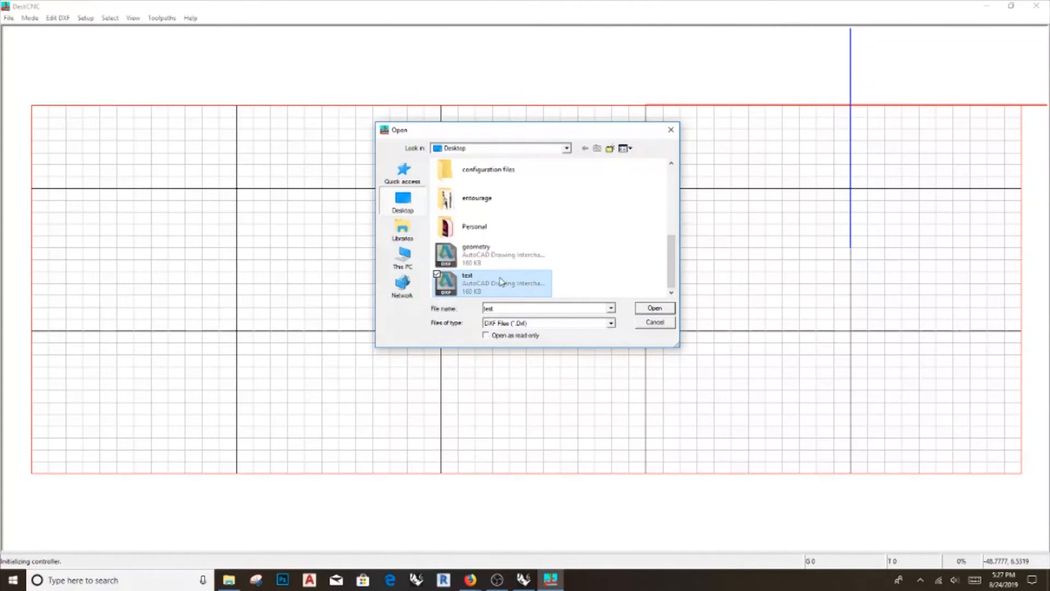
left_click(655, 308)
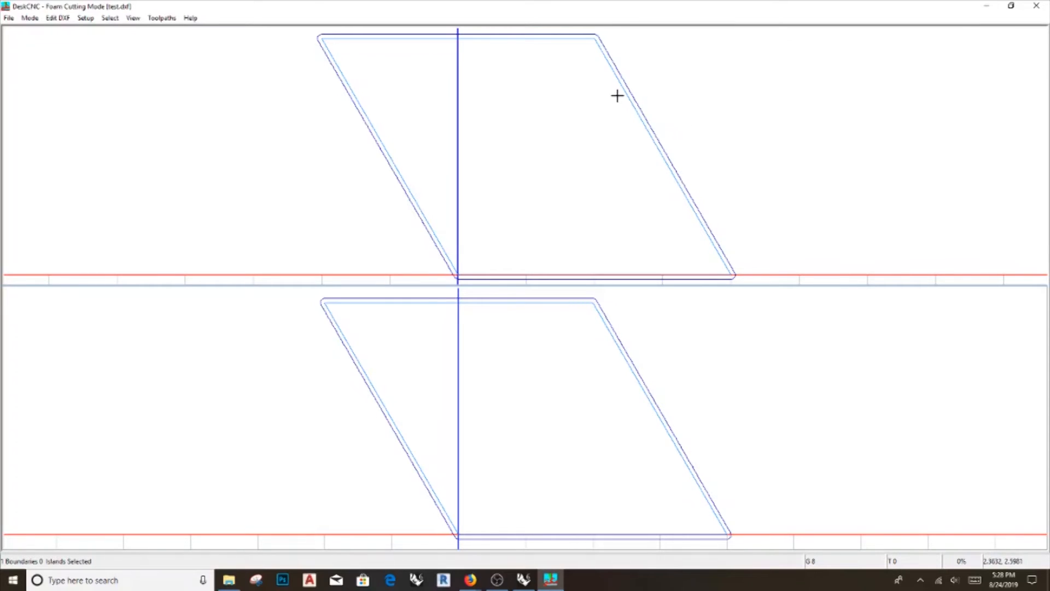
Examine the offset cutting path around the parallelogram in the upper view, up close at its upper-right corner
scroll(613, 112, "up", 3)
scroll(605, 99, "up", 3)
scroll(586, 51, "down", 5)
scroll(576, 119, "up", 3)
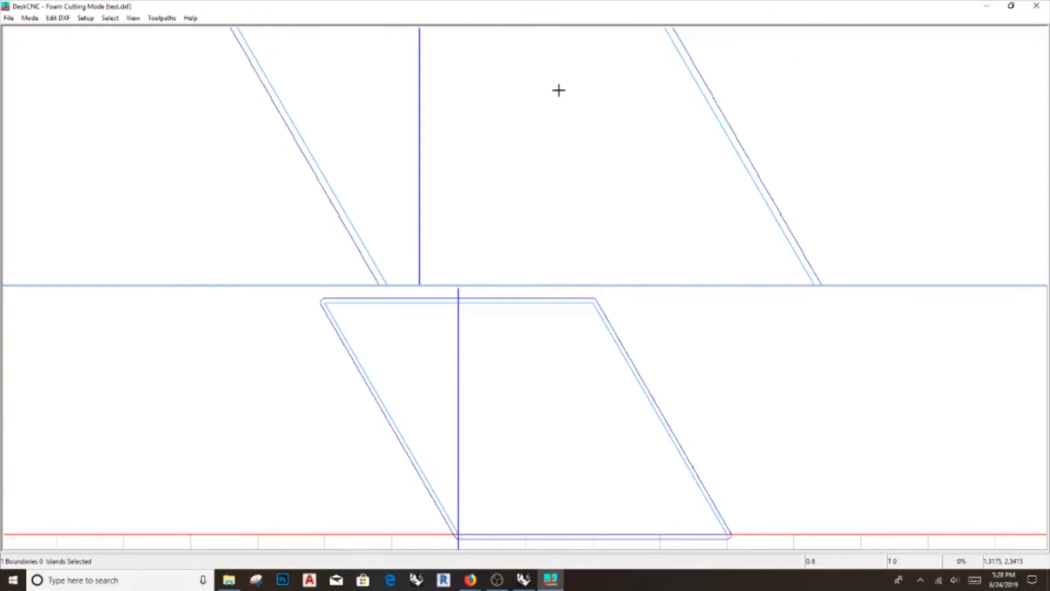
mouse_move(662, 80)
middle_mouse_down()
mouse_move(643, 98)
mouse_move(596, 263)
middle_mouse_up()
mouse_move(698, 161)
middle_mouse_down()
mouse_move(615, 159)
mouse_move(579, 145)
mouse_move(553, 116)
middle_mouse_up()
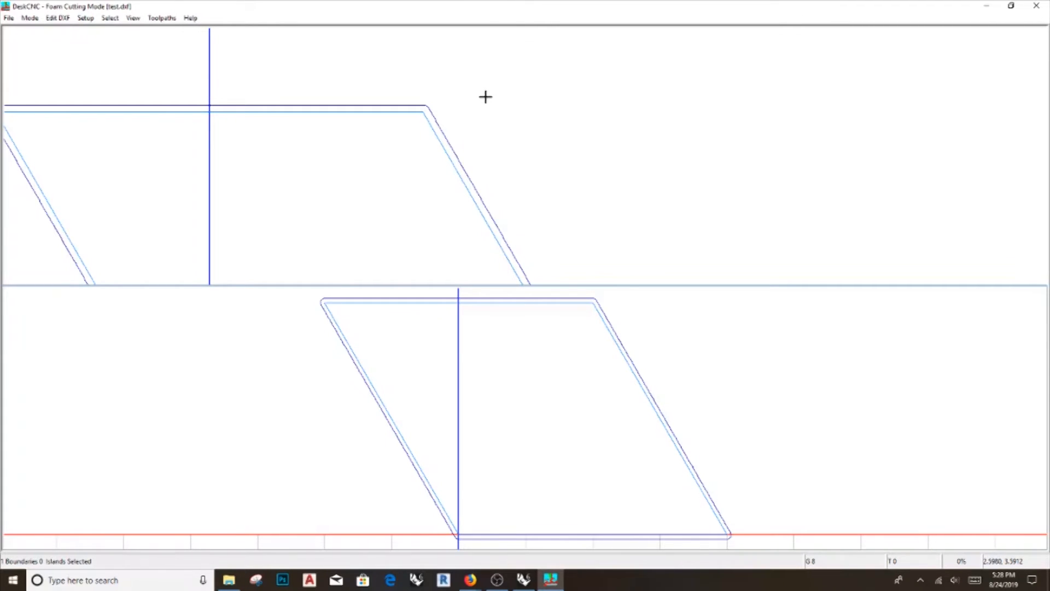
left_click_drag(381, 125, 388, 172)
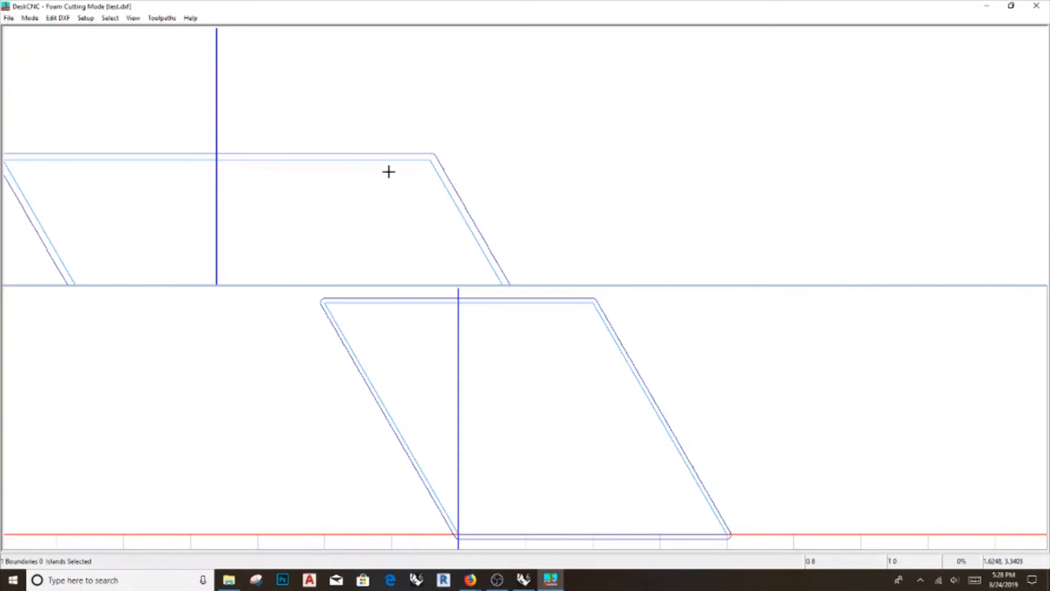
right_click_drag(429, 159, 434, 84)
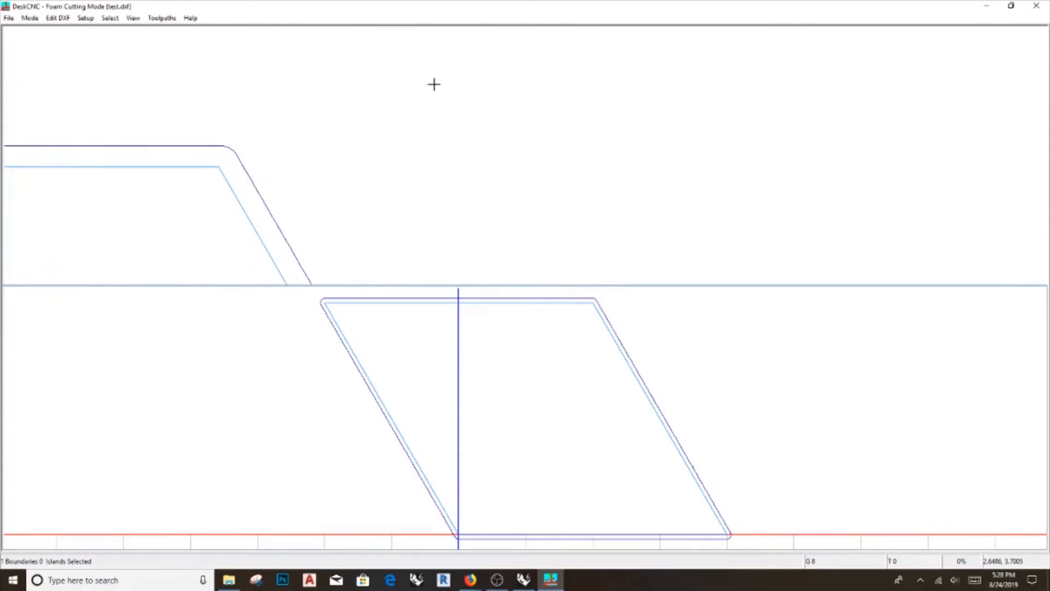
mouse_move(173, 148)
left_mouse_down()
mouse_move(225, 186)
mouse_move(274, 197)
left_mouse_up()
right_click_drag(317, 203, 323, 237)
mouse_move(389, 186)
left_mouse_down()
mouse_move(364, 222)
mouse_move(344, 207)
left_mouse_up()
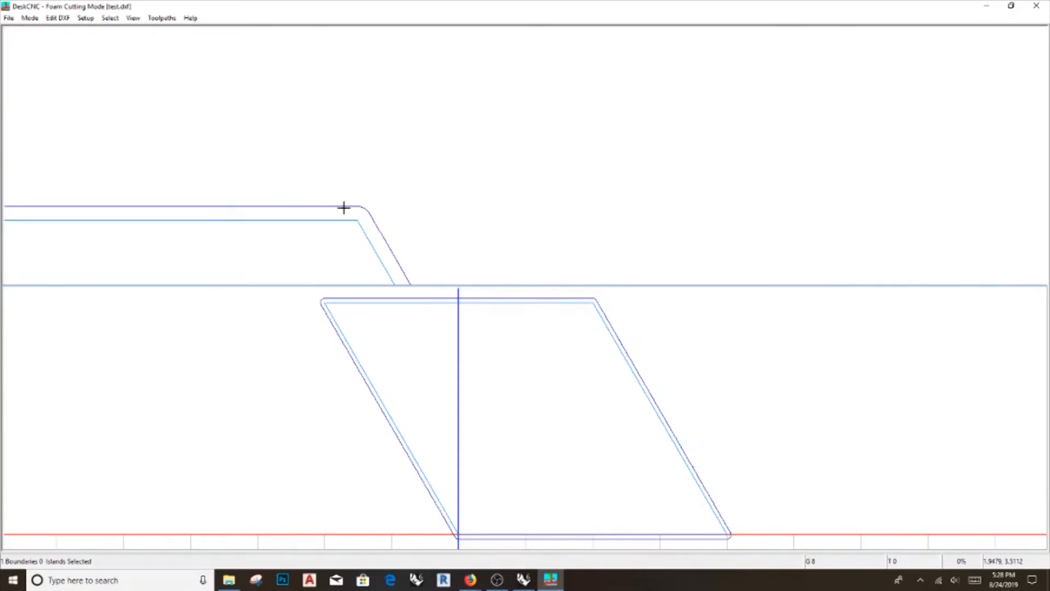
Change the start point of the outer cutting path to the parallelogram's upper-right corner
left_click(55, 18)
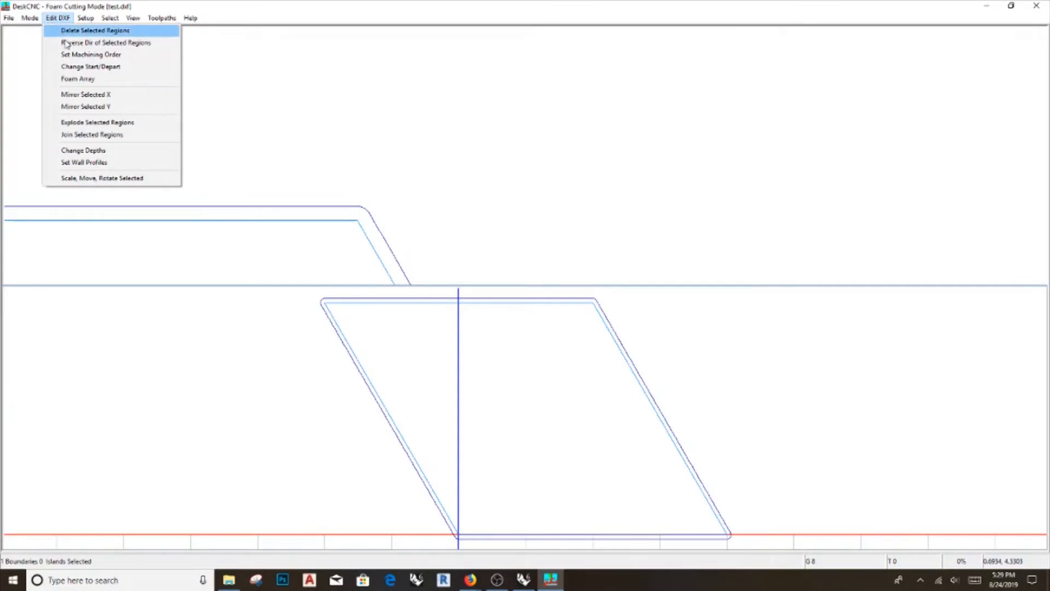
left_click(78, 67)
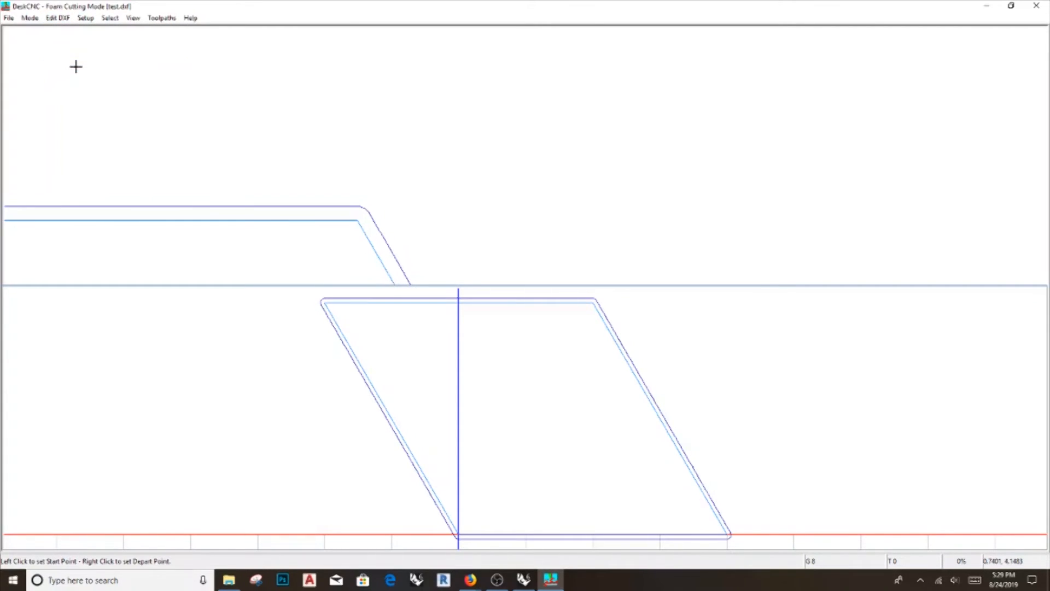
left_click(361, 206)
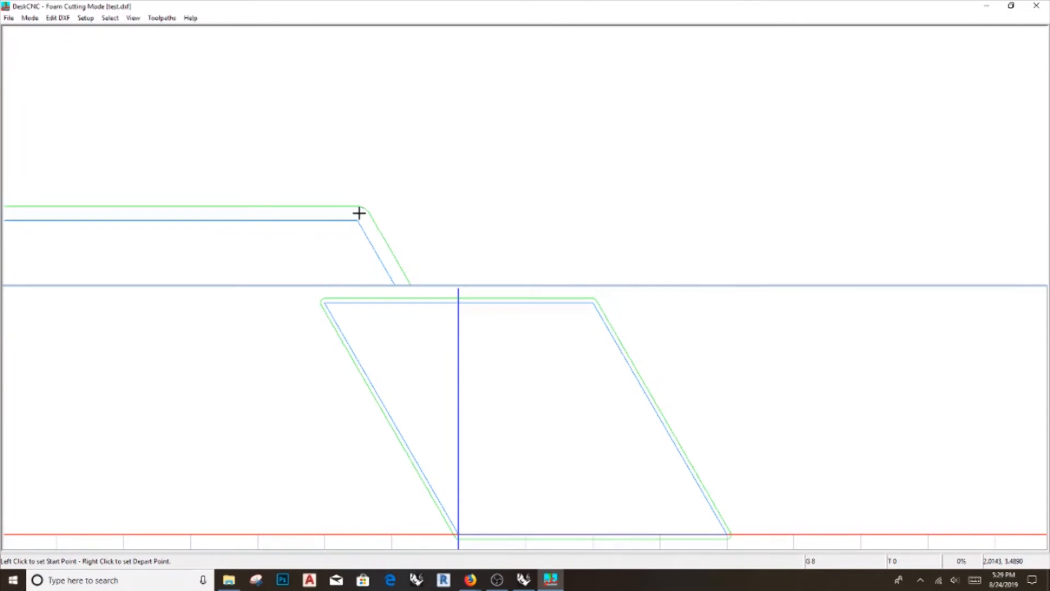
Show the cutting directions along the parallelogram's outer path
scroll(371, 217, "up", 3)
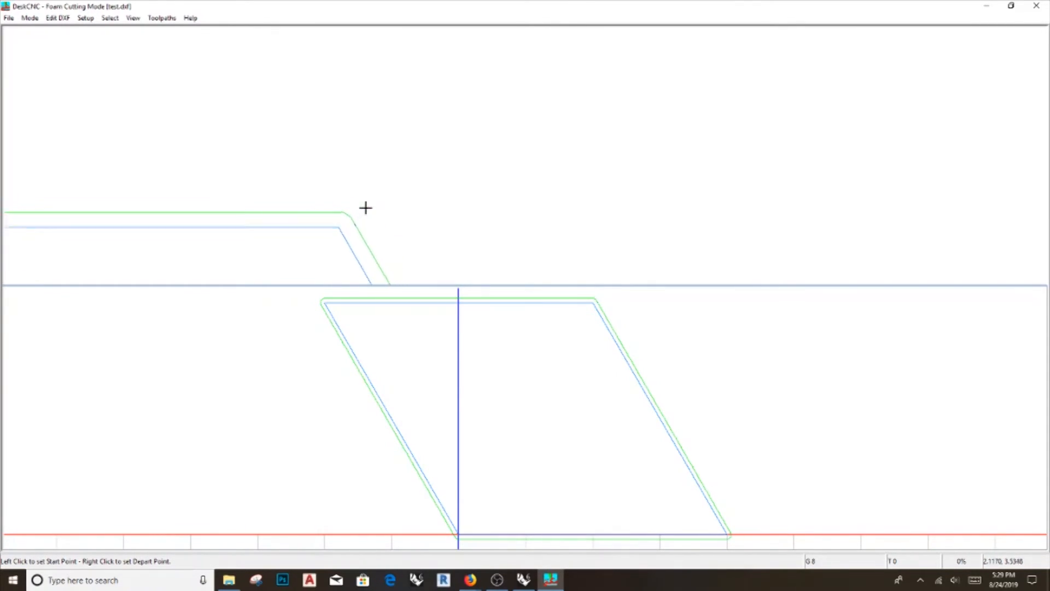
scroll(334, 191, "down", 2)
scroll(313, 186, "up", 3)
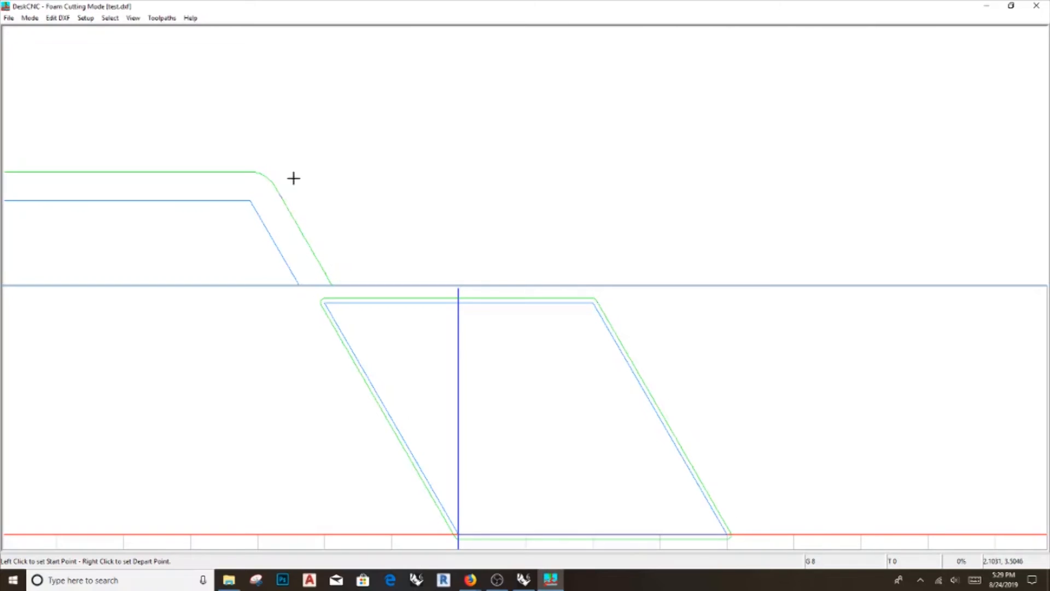
scroll(336, 216, "down", 2)
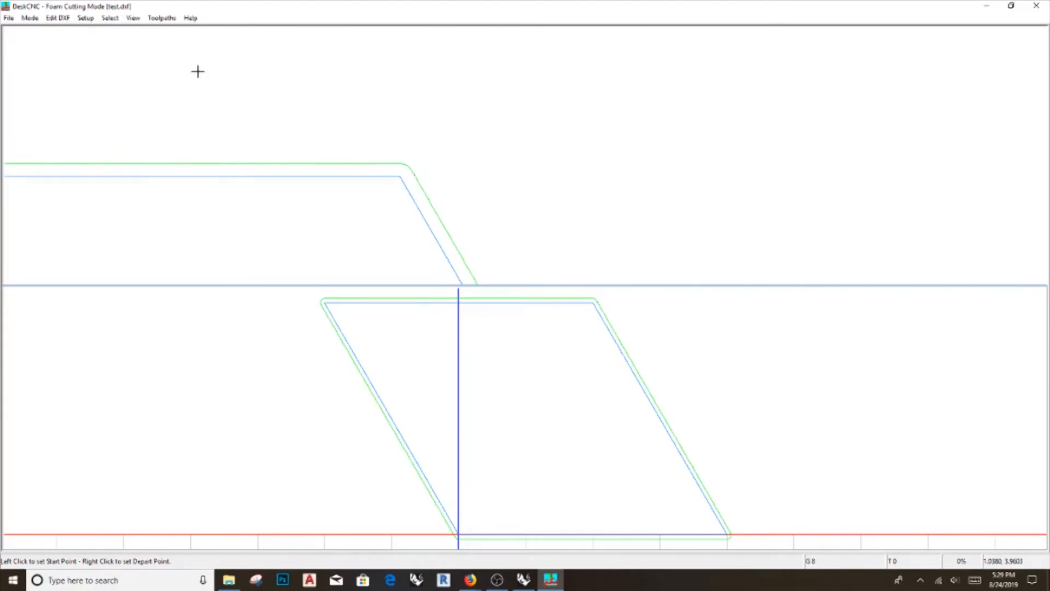
left_click(135, 19)
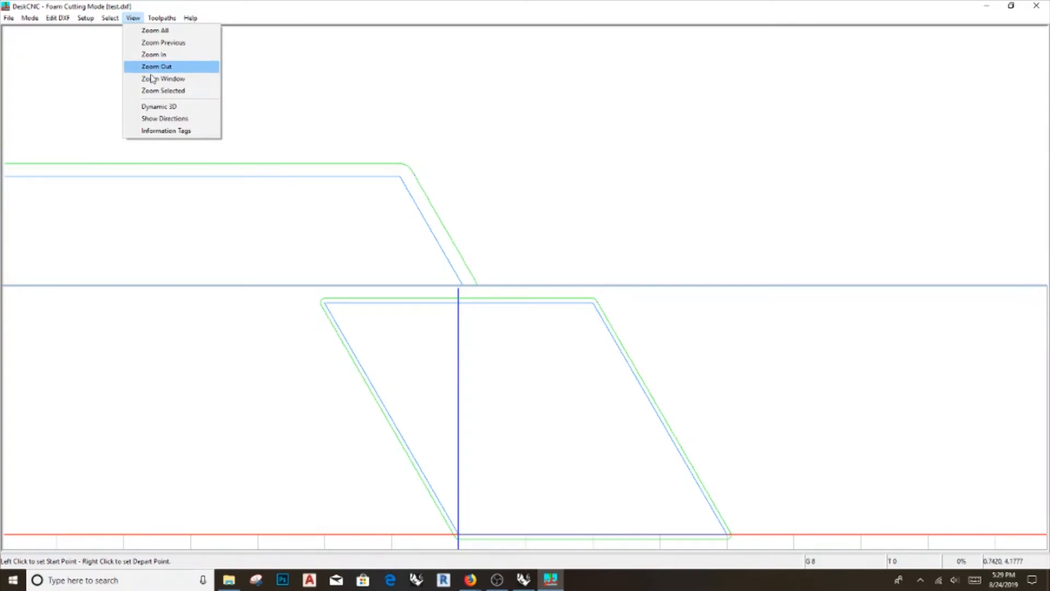
left_click(165, 119)
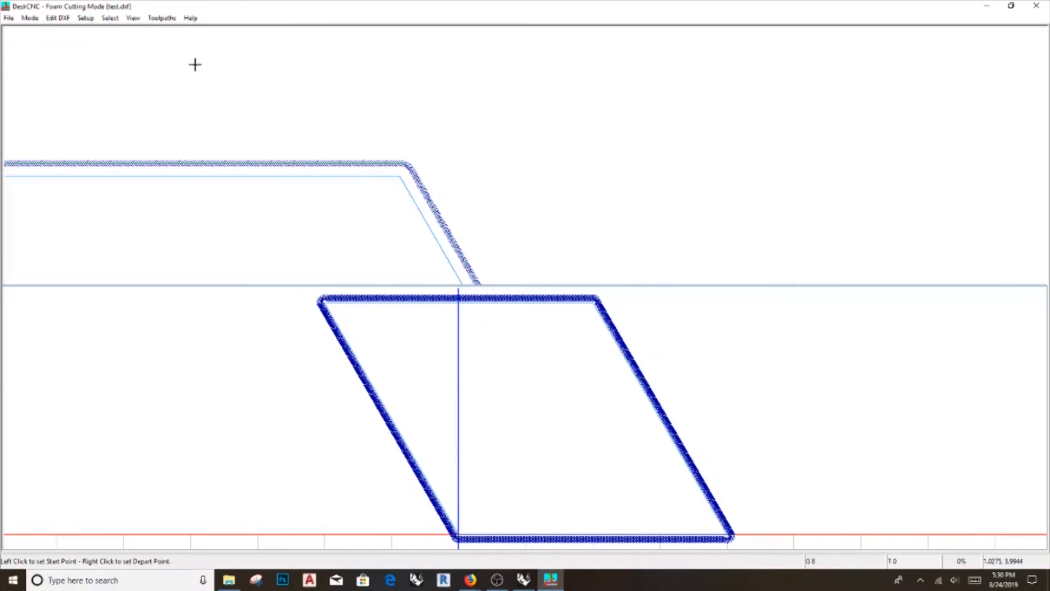
Reverse the direction of the selected cutting path and reverse it back again
left_click(63, 18)
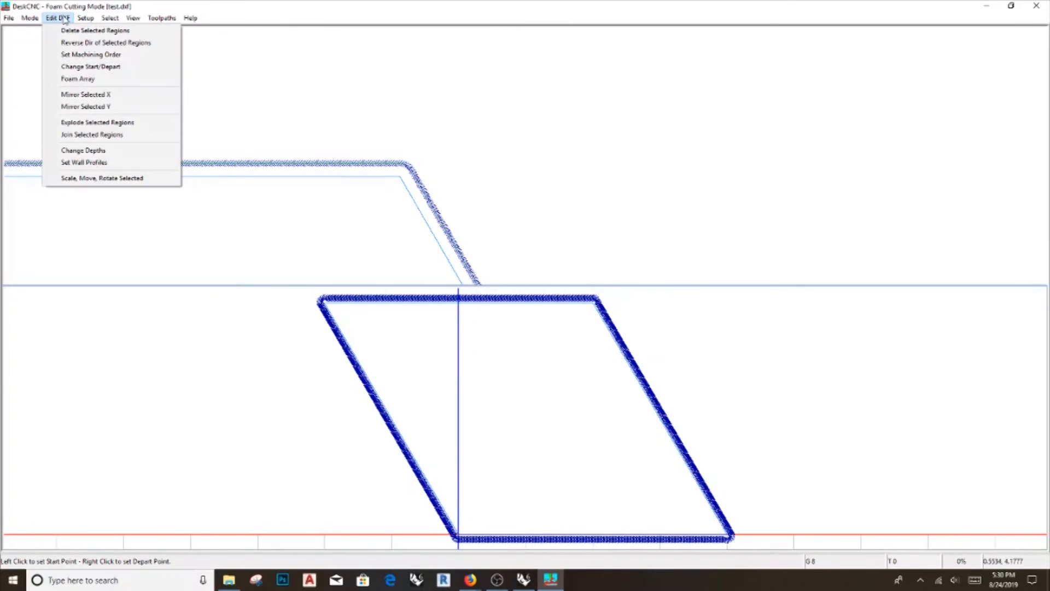
left_click(73, 30)
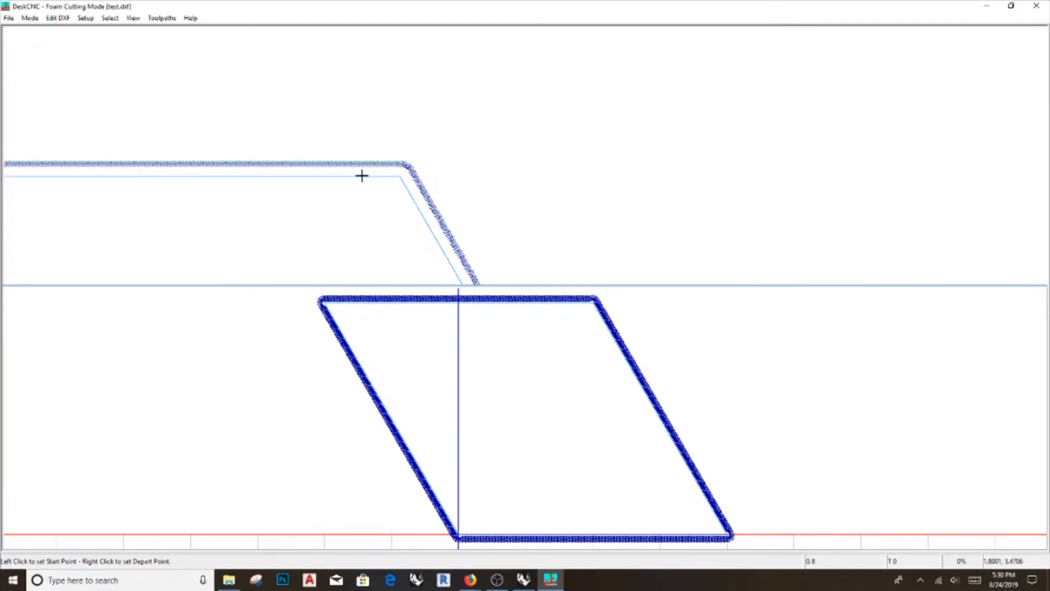
left_click(59, 18)
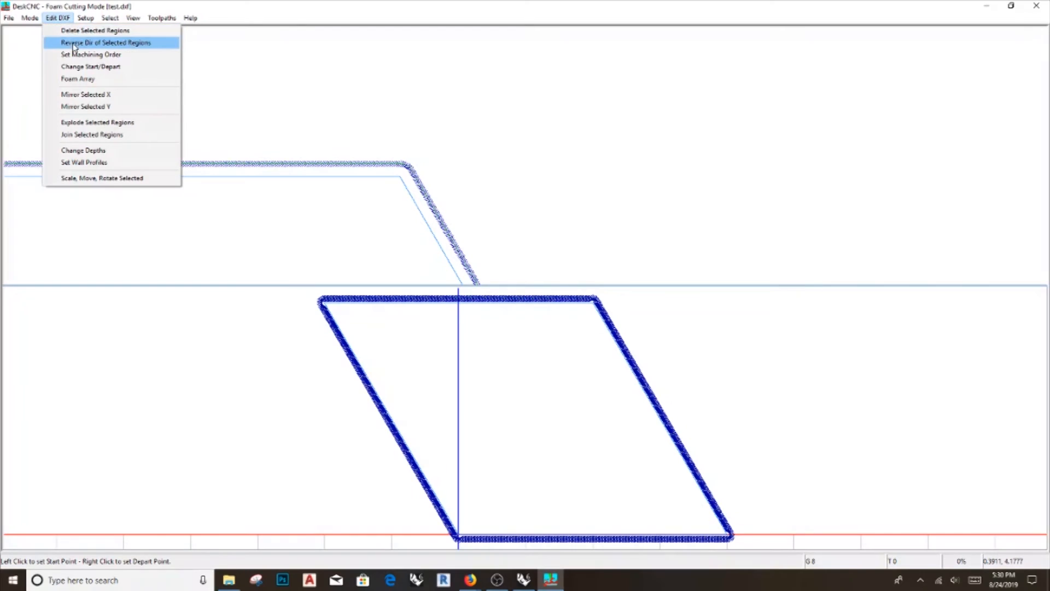
left_click(75, 44)
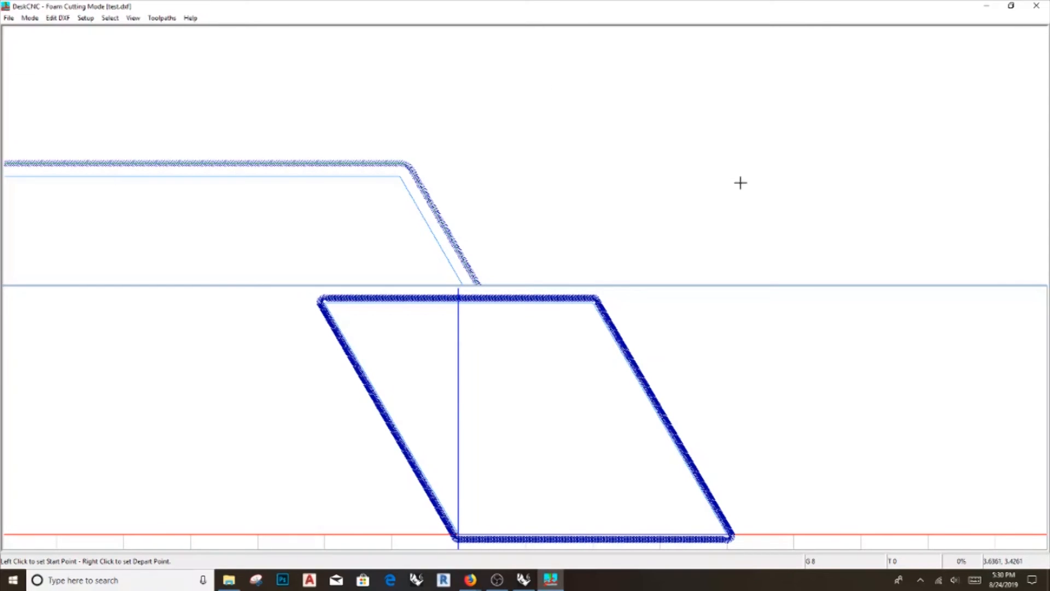
Create a 4 Axis Foam Cut toolpath with feedrate 16.0 and approach height 1.000
left_click(163, 19)
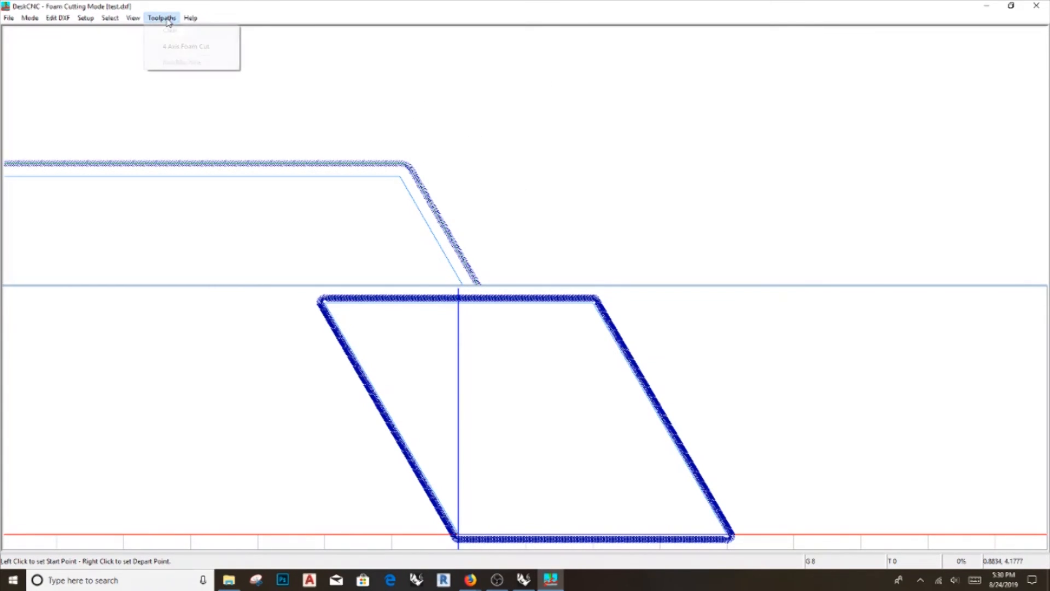
left_click(179, 48)
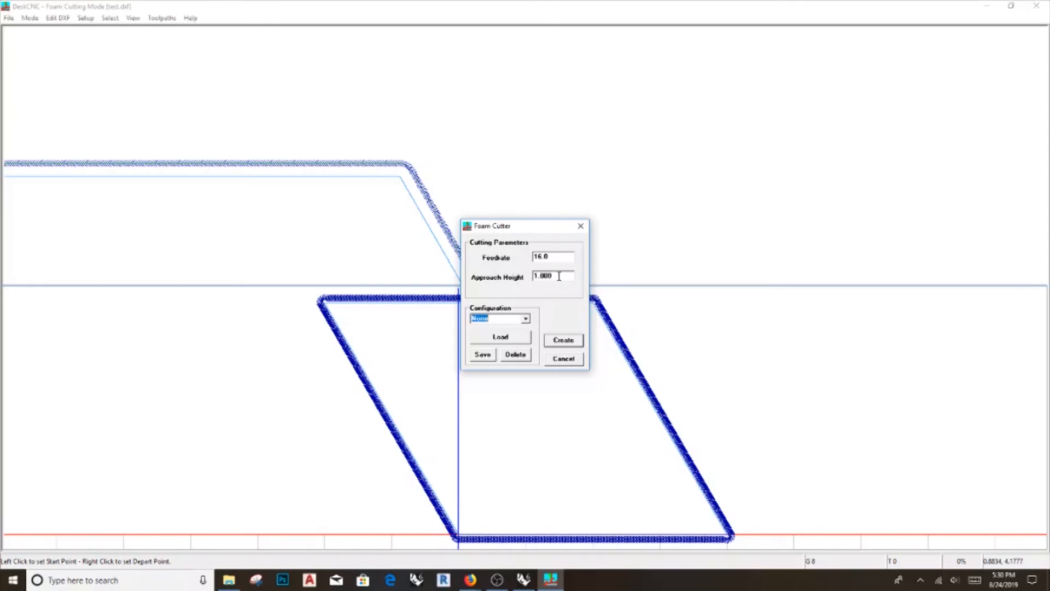
left_click(569, 340)
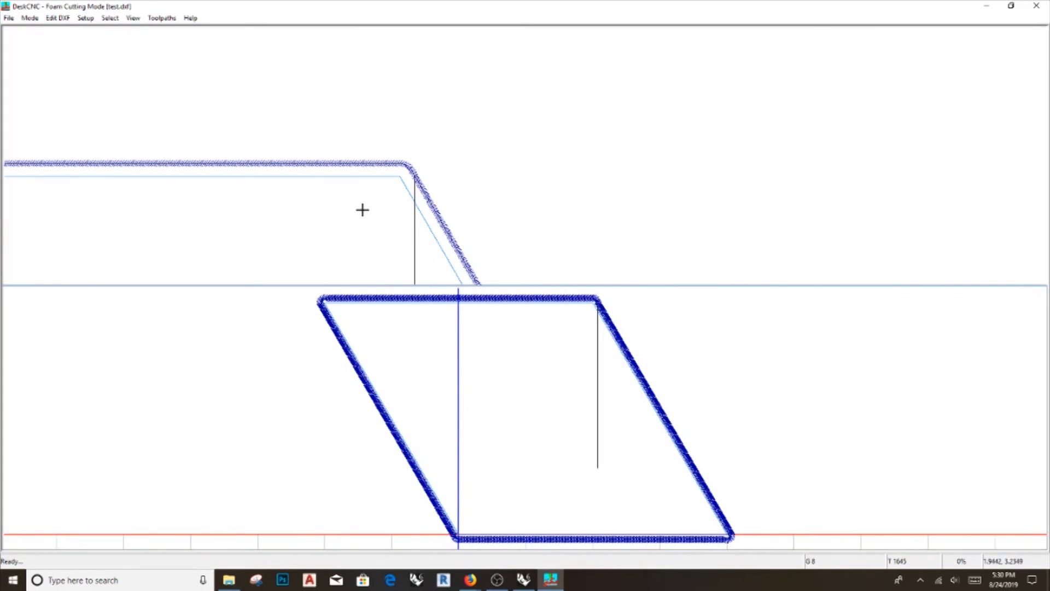
Send the toolpath to Run Machine, saving it to the desktop as a FourAxisLinear XYZA (.Dnc) file named test
left_click(169, 19)
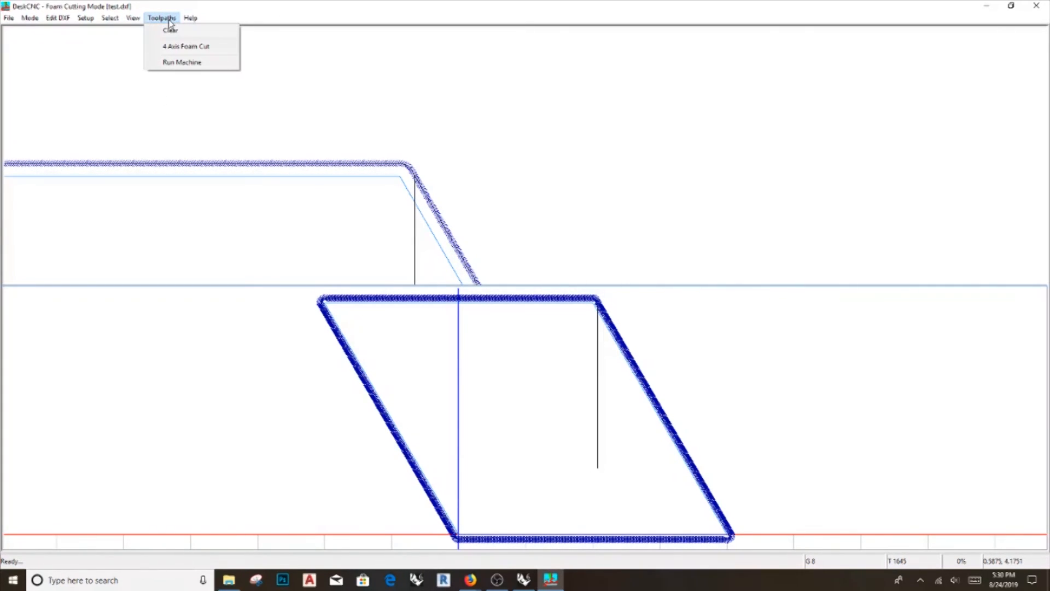
left_click(176, 64)
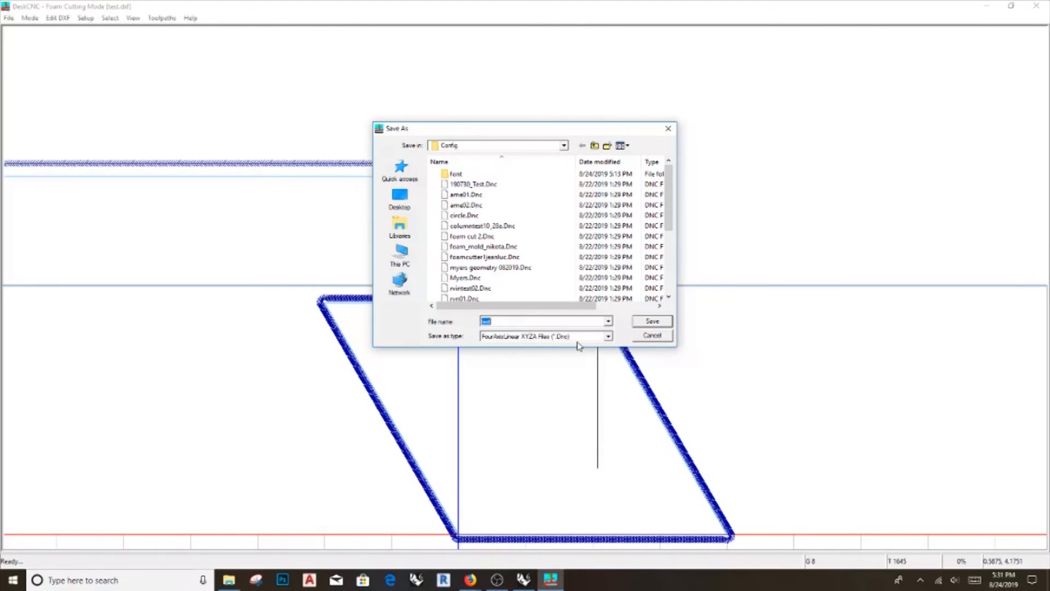
left_click(400, 198)
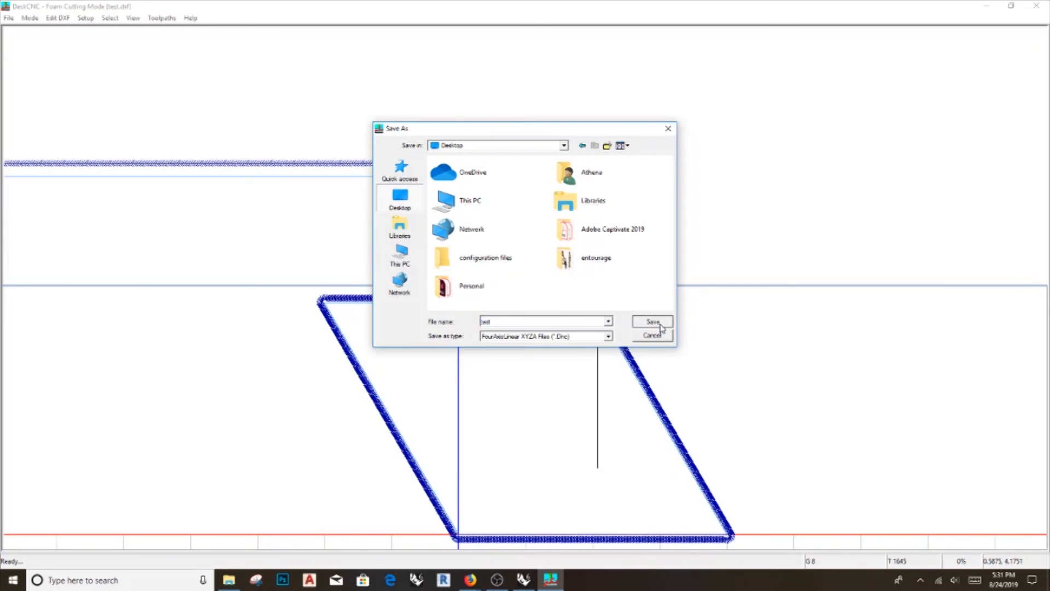
left_click(656, 324)
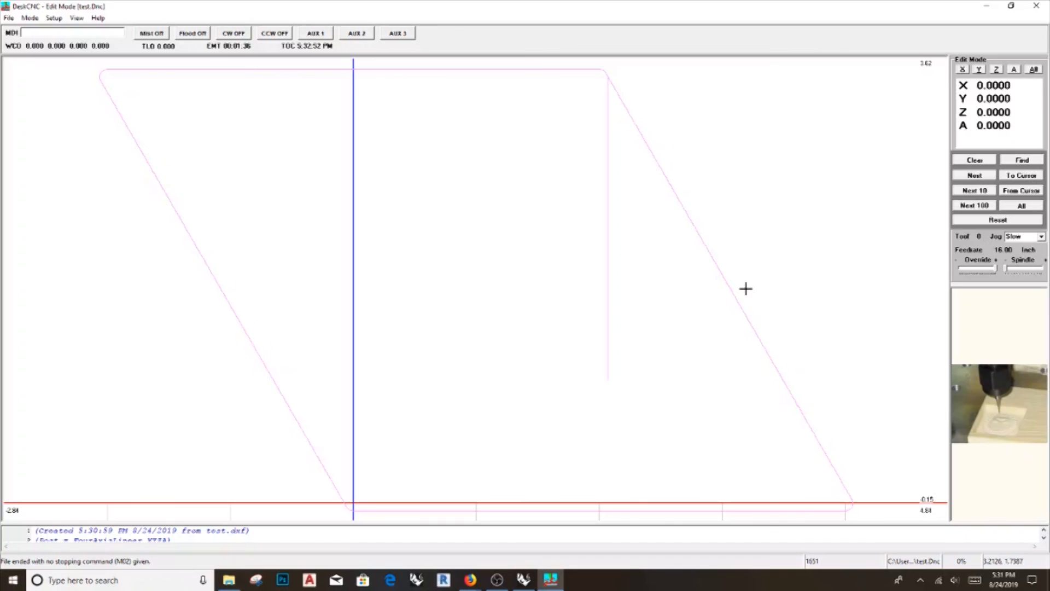
Step through the test program 100 lines at a time to its end, dismiss the message and minimize DeskCNC
right_click_drag(707, 323, 712, 441)
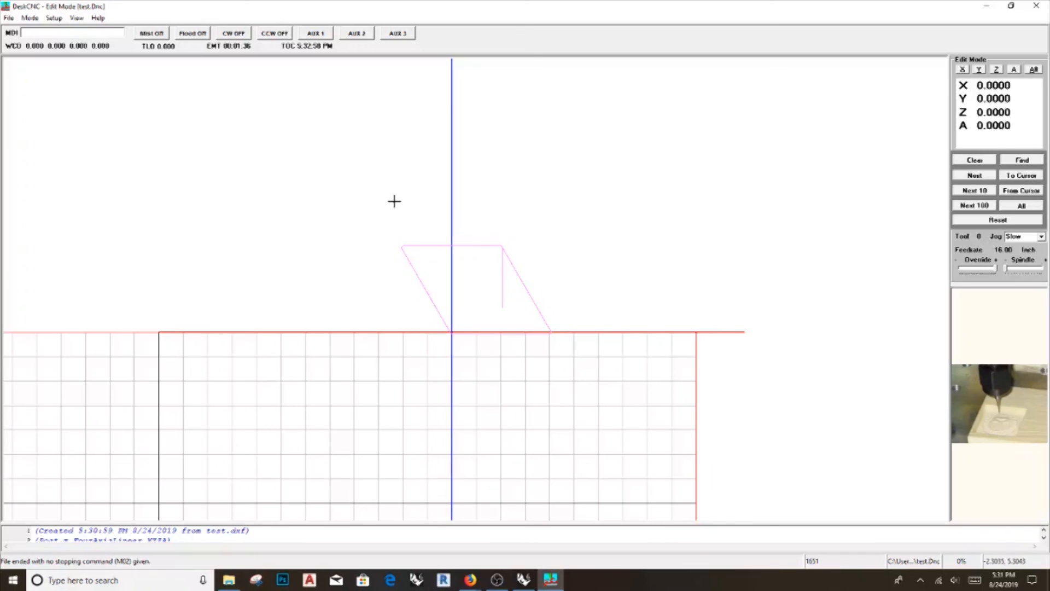
left_click(979, 207)
left_click(980, 207)
left_click(980, 207)
left_click(980, 207)
left_click(979, 207)
left_click(980, 207)
left_click(979, 206)
left_click(979, 207)
left_click(979, 207)
left_click(979, 206)
left_click(980, 207)
left_click(979, 207)
left_click(979, 206)
left_click(979, 207)
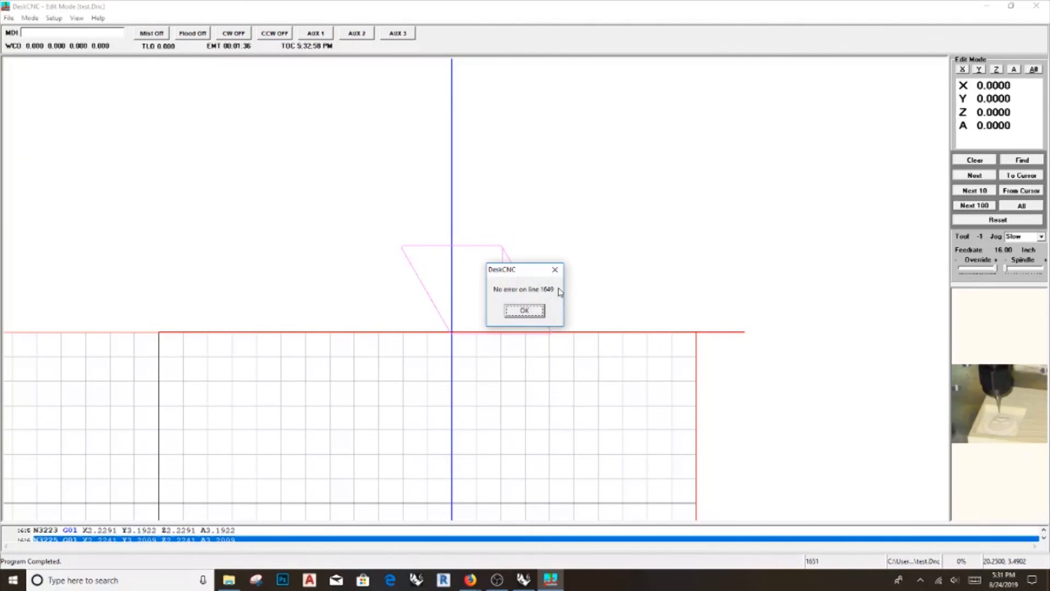
left_click(524, 311)
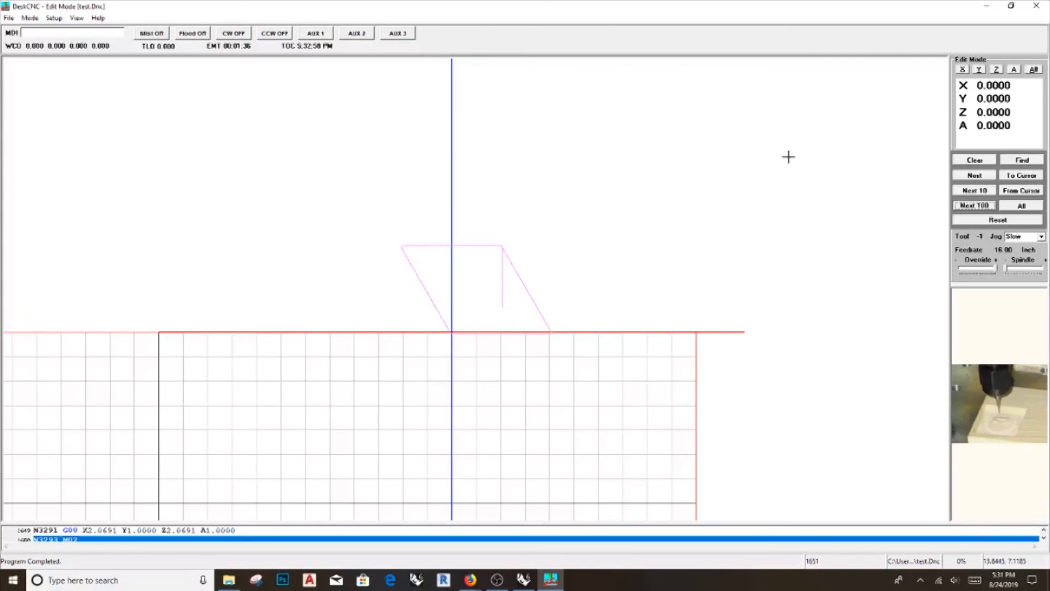
left_click(988, 7)
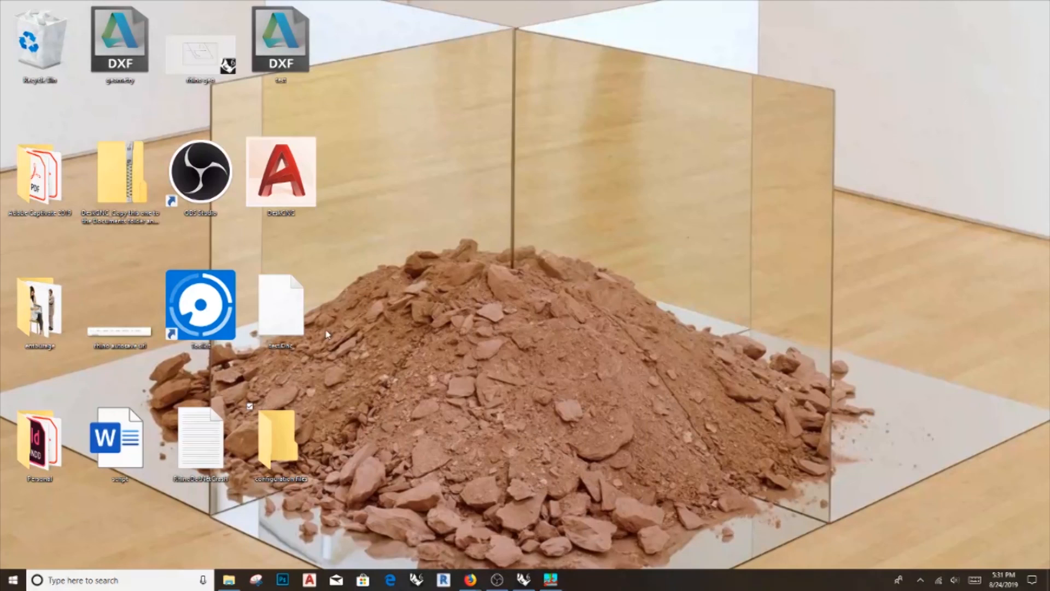